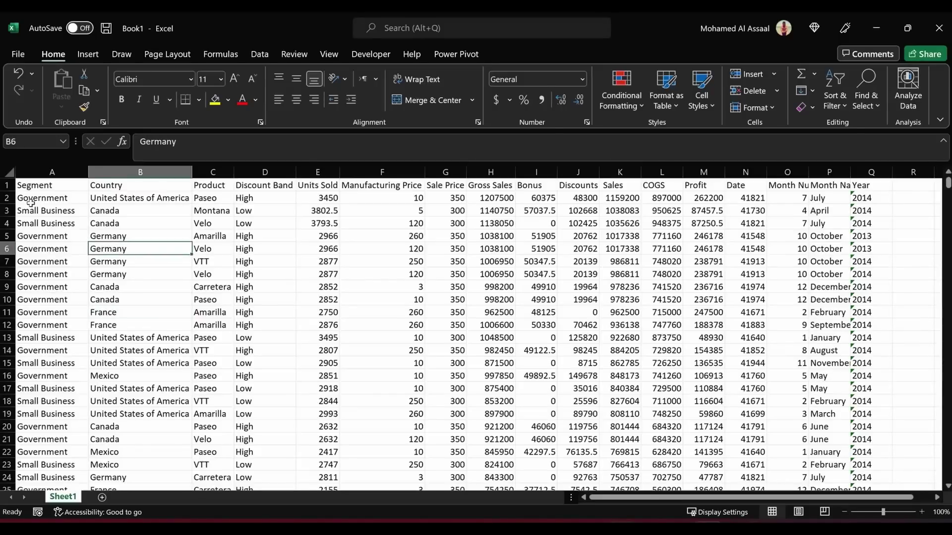
- Step through the opening rows of the Sheet1 sales data, reviewing Segment, Country and Product values
click(31, 203)
key(Up)
key(Down)
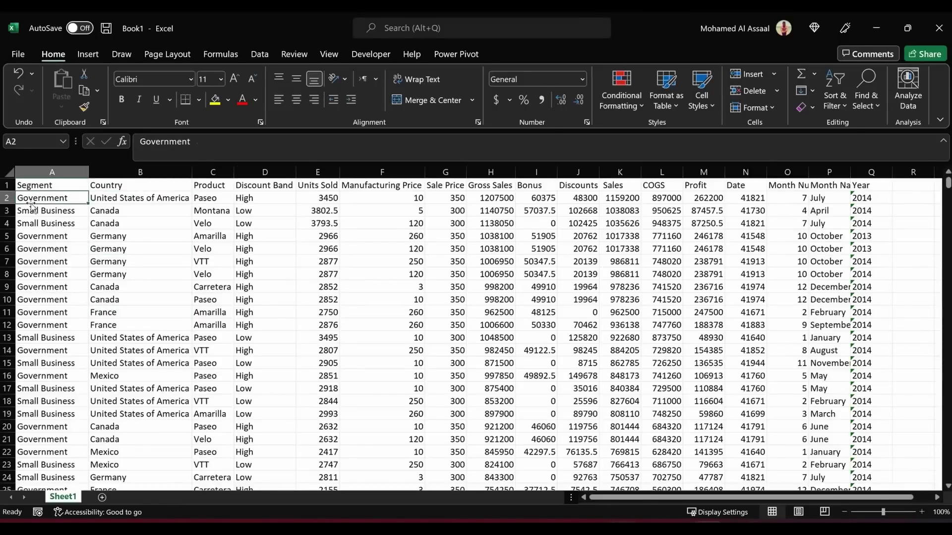
key(Down)
key(Right)
key(Right)
key(Right)
key(Right)
key(Right)
key(Right)
key(Right)
key(Right)
key(Right)
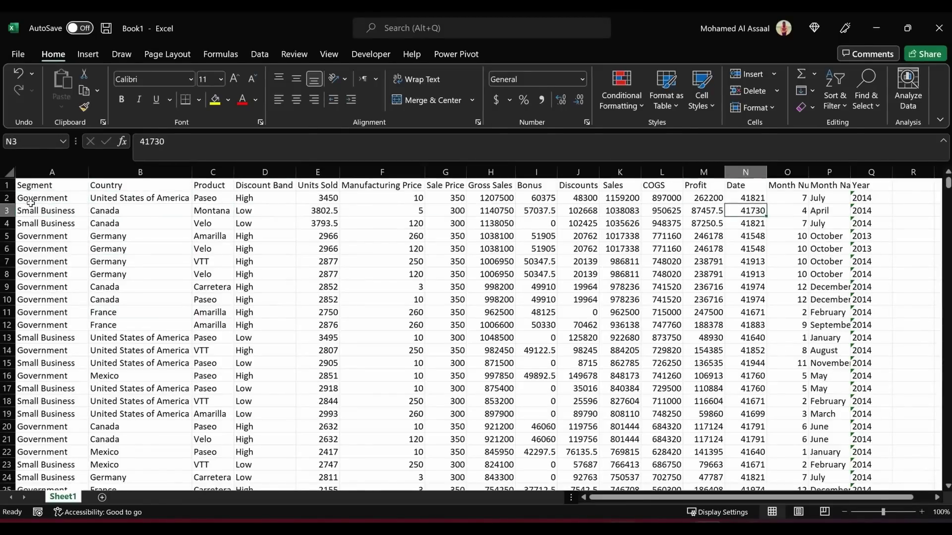
key(Right)
key(Right)
key(Right)
key(Left)
key(Up)
key(Left)
key(Left)
key(Left)
key(Left)
key(Left)
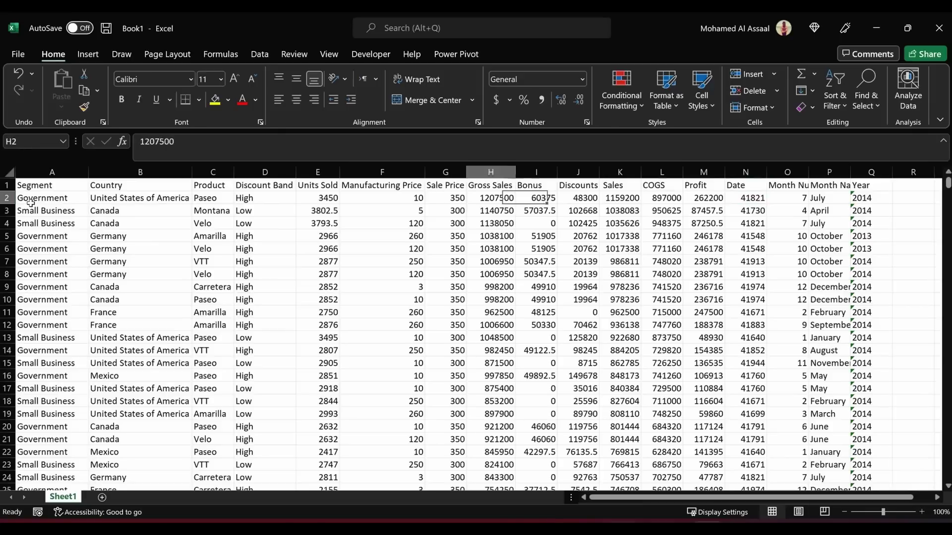
key(Left)
key(Left)
key(Left)
key(Down)
key(Down)
key(Down)
key(Down)
key(Down)
key(Down)
key(Down)
key(Down)
key(Down)
key(Right)
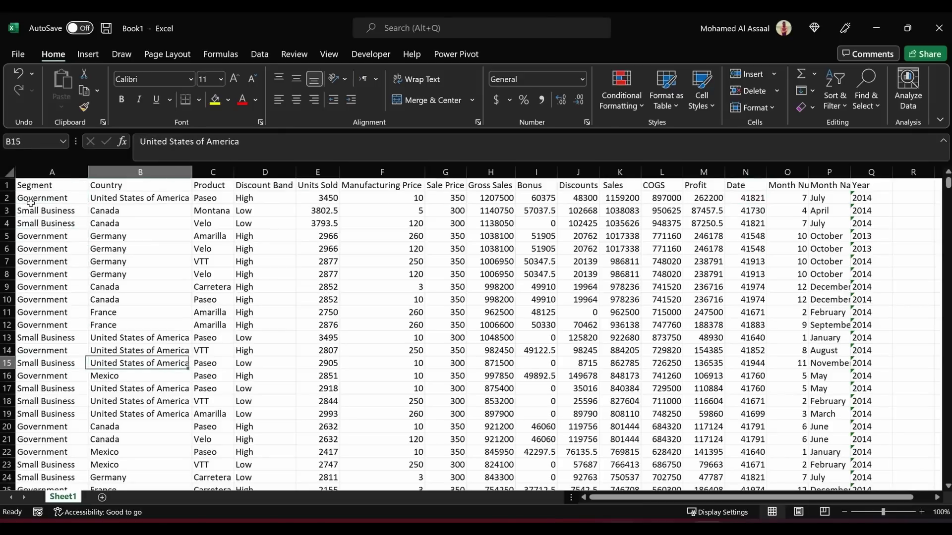
key(Up)
key(Left)
key(Up)
key(Up)
key(Up)
key(Up)
key(Up)
key(Up)
key(Up)
key(Up)
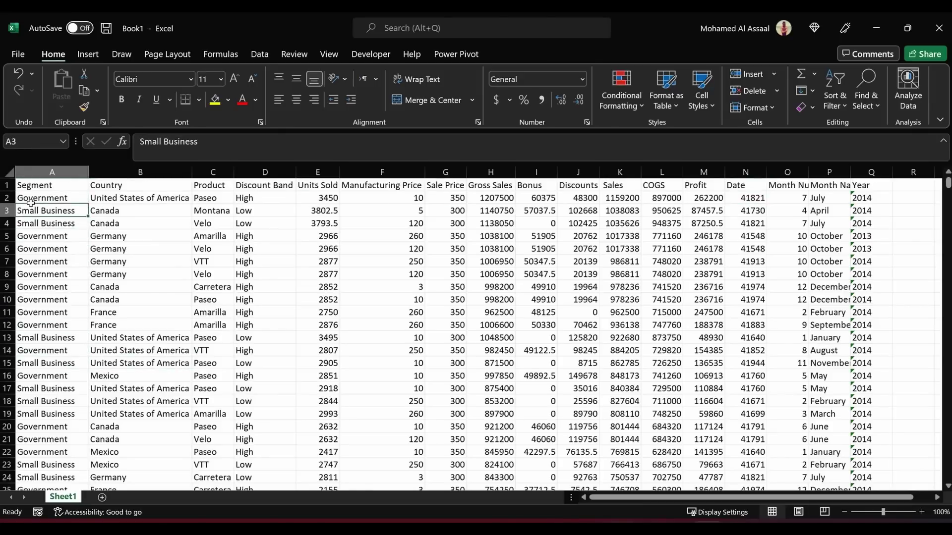
key(Right)
key(Right)
key(Right)
key(Left)
key(Left)
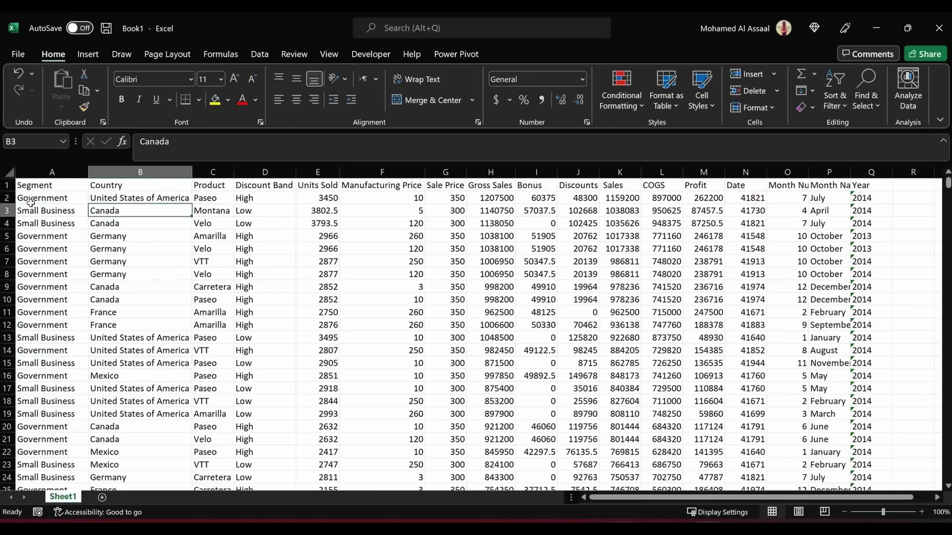
key(Left)
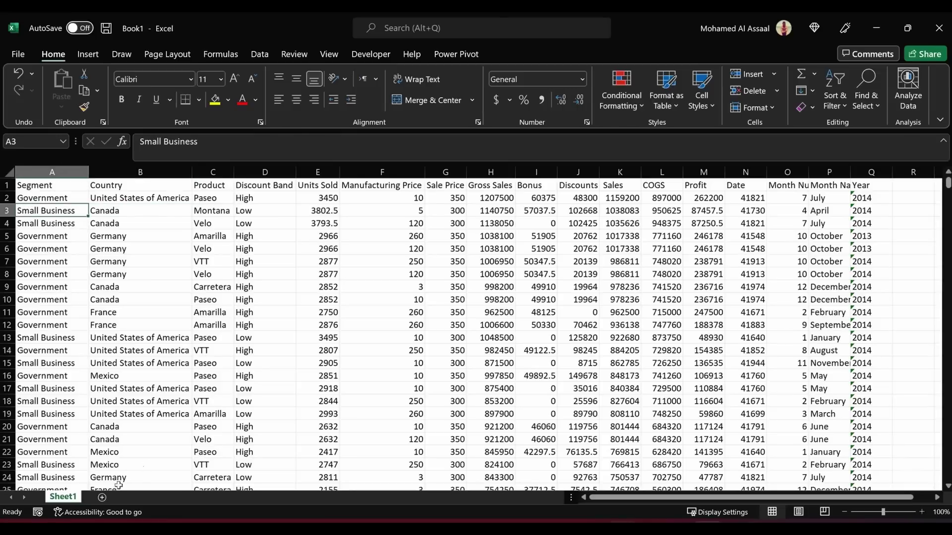
click(51, 222)
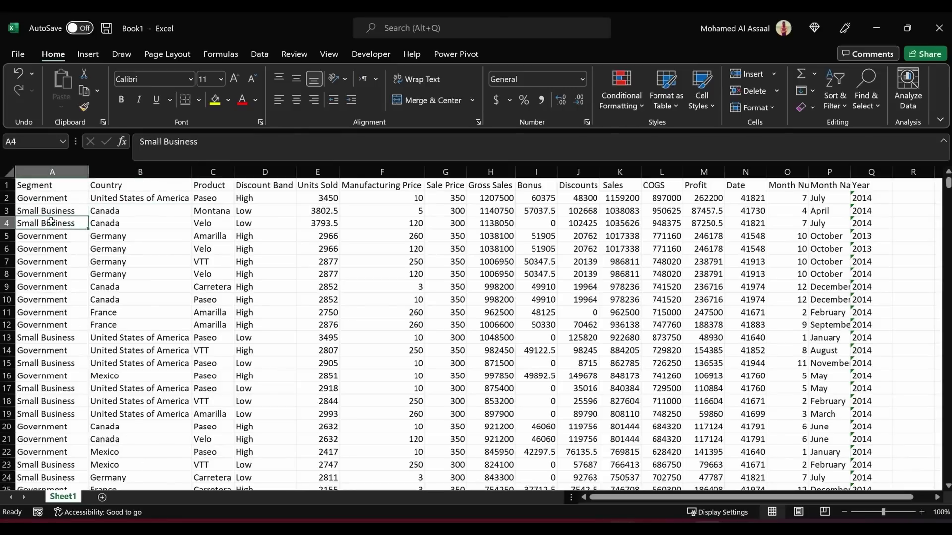
- Turn on filter dropdowns for the header row, Segment through Year
click(8, 185)
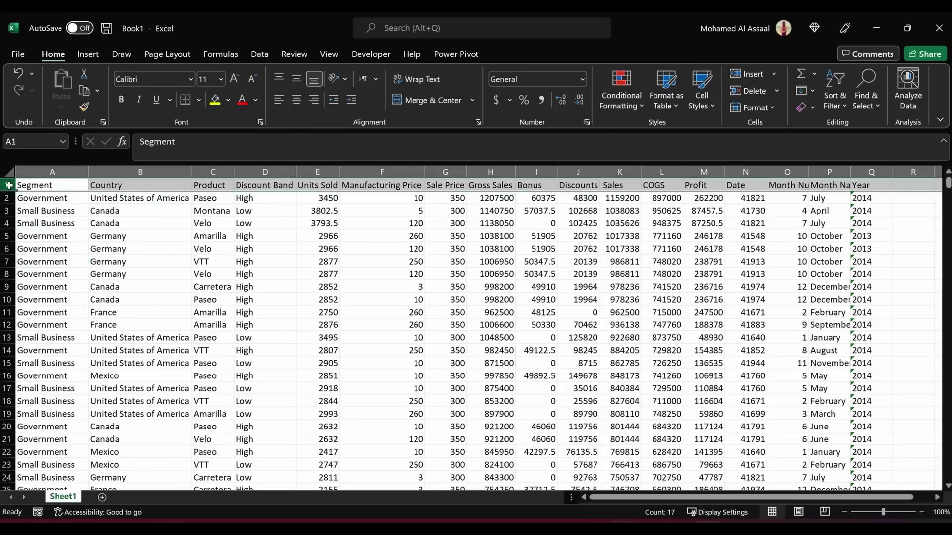
click(258, 54)
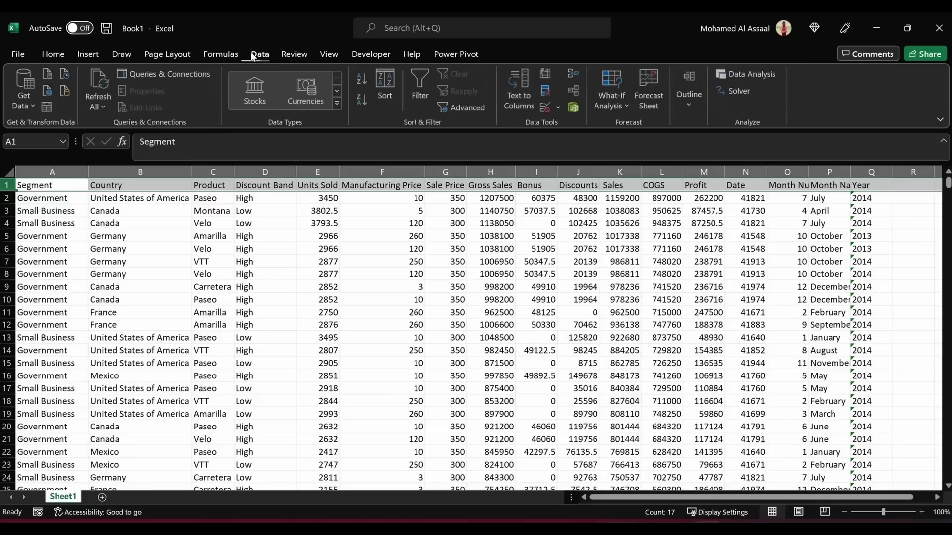
click(421, 85)
click(103, 306)
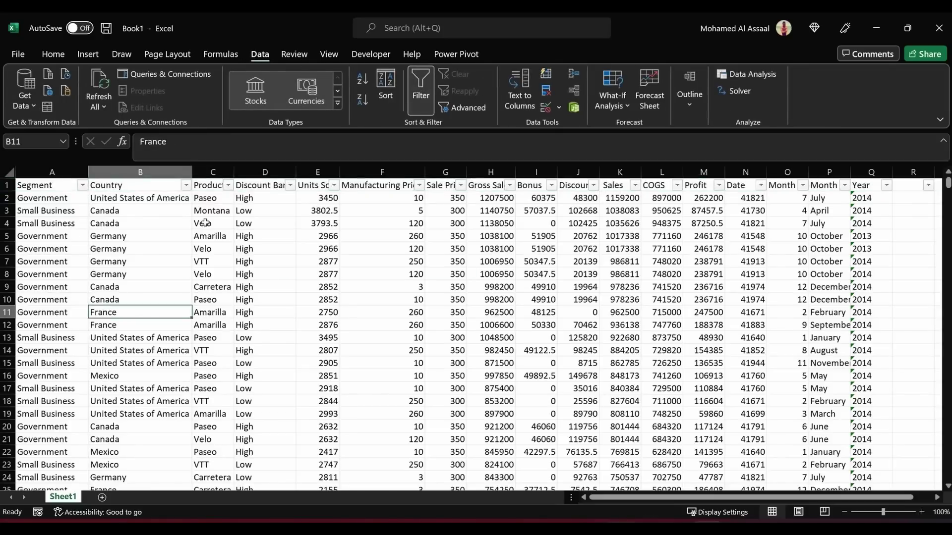
click(314, 224)
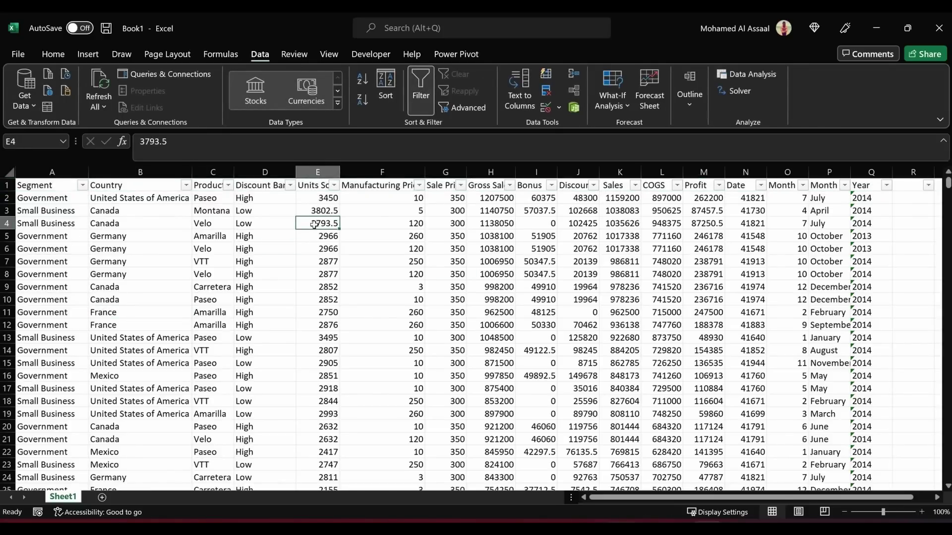
click(136, 286)
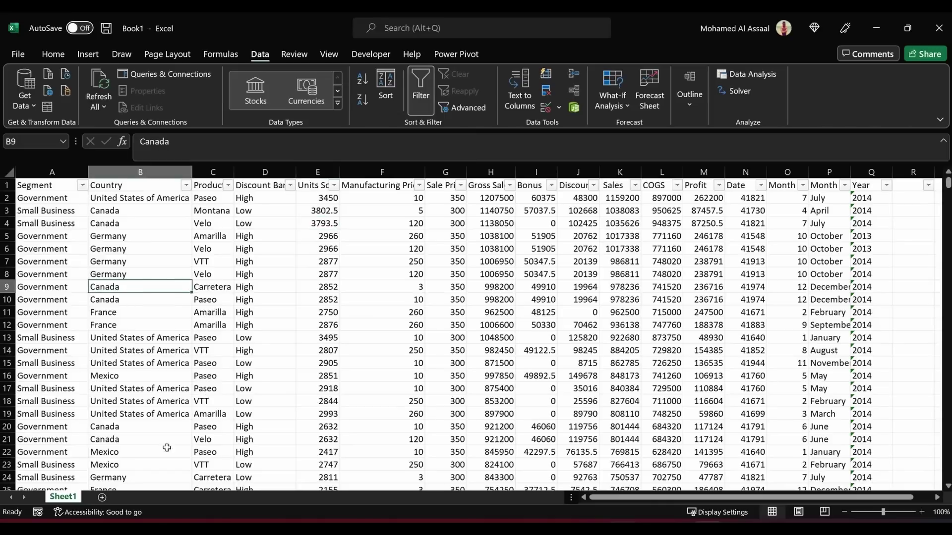
click(48, 201)
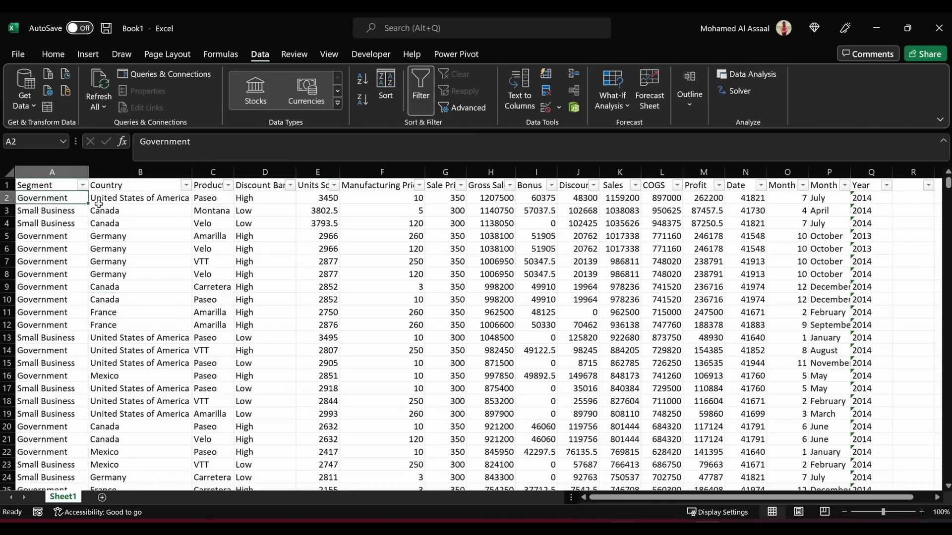
- Add a blank Sheet2, then copy Sheet1's header row A1:Q1
click(103, 498)
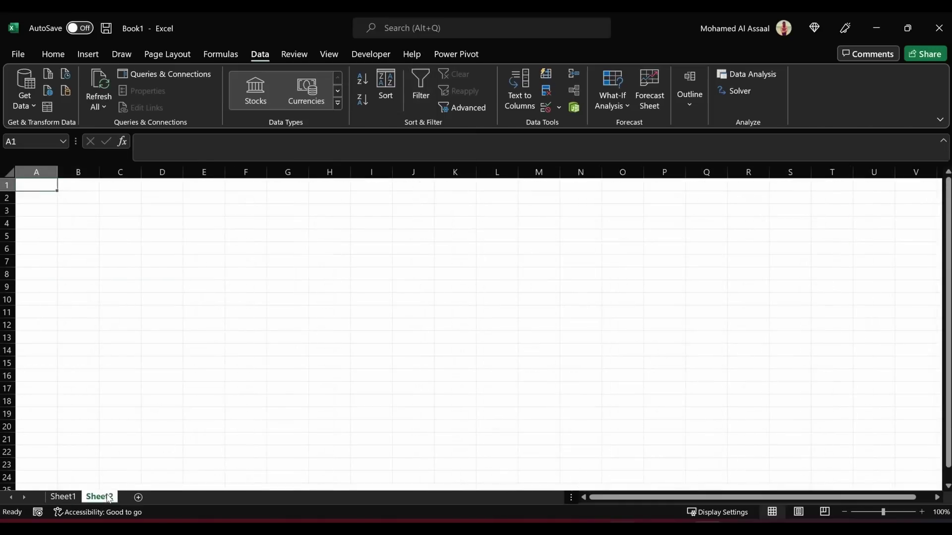
click(36, 207)
click(74, 498)
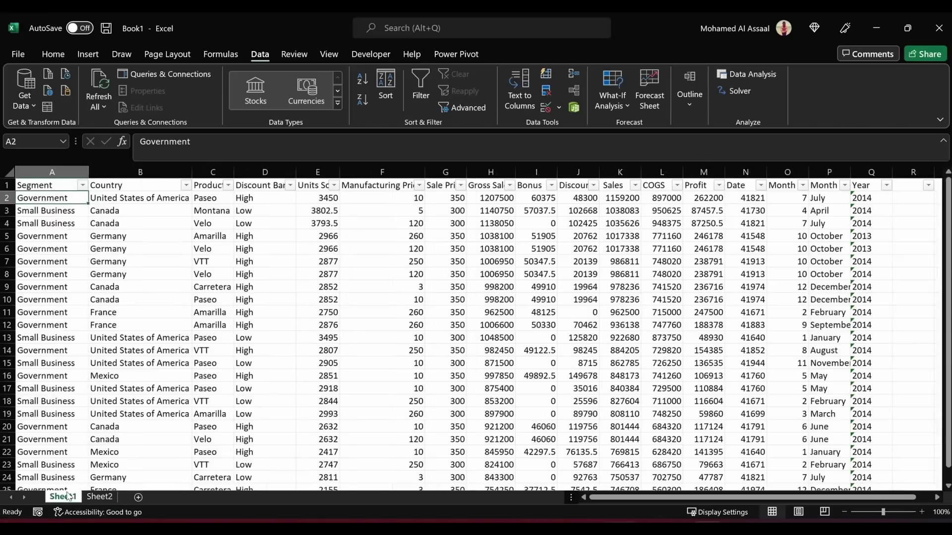
click(57, 251)
key(Up)
key(Up)
key(Up)
key(Up)
key(Up)
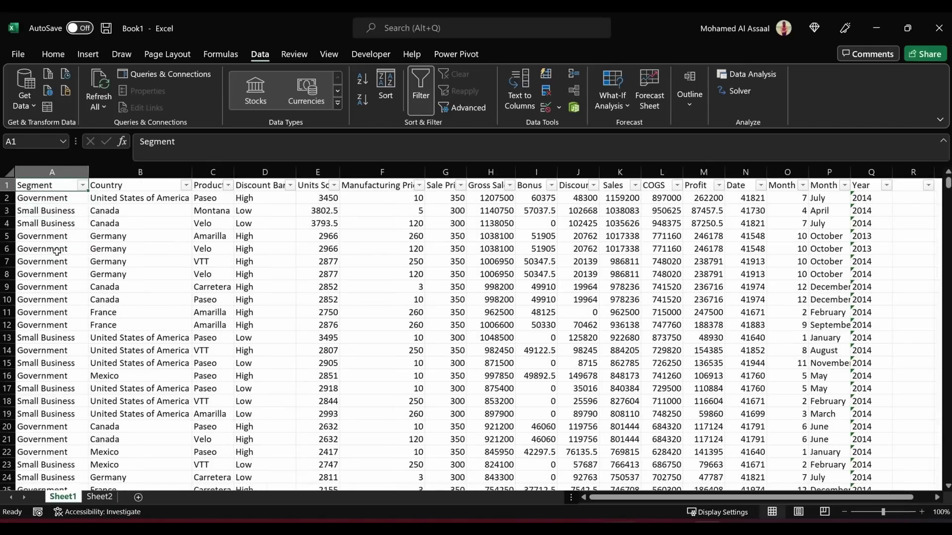
key(ctrl+shift+Right)
key(ctrl+c)
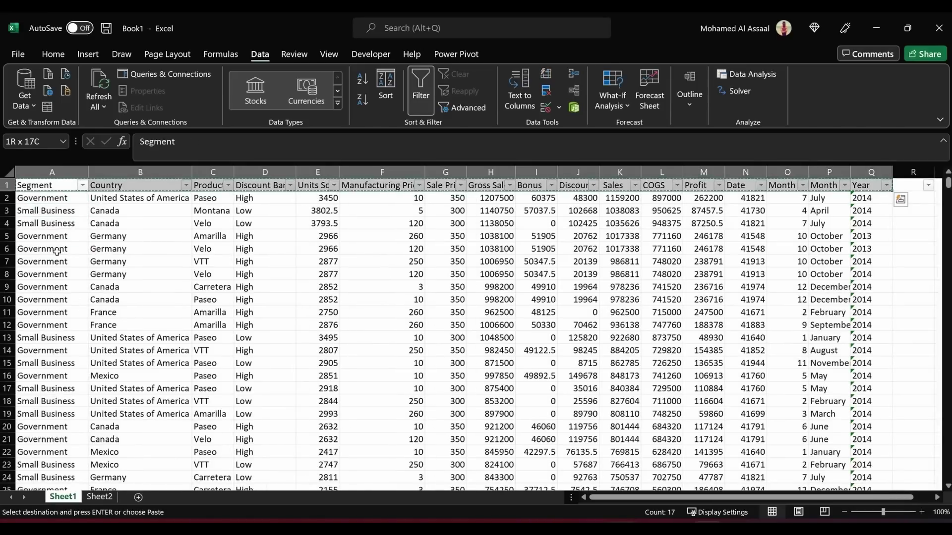
- Paste the headers into Sheet2 starting at A4, undoing a mistaken paste into row 1
click(94, 497)
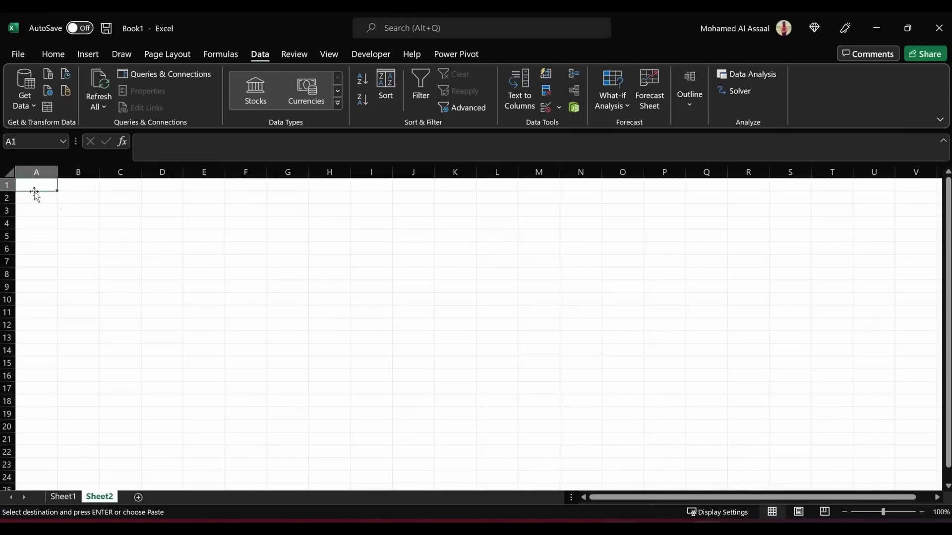
key(ctrl+v)
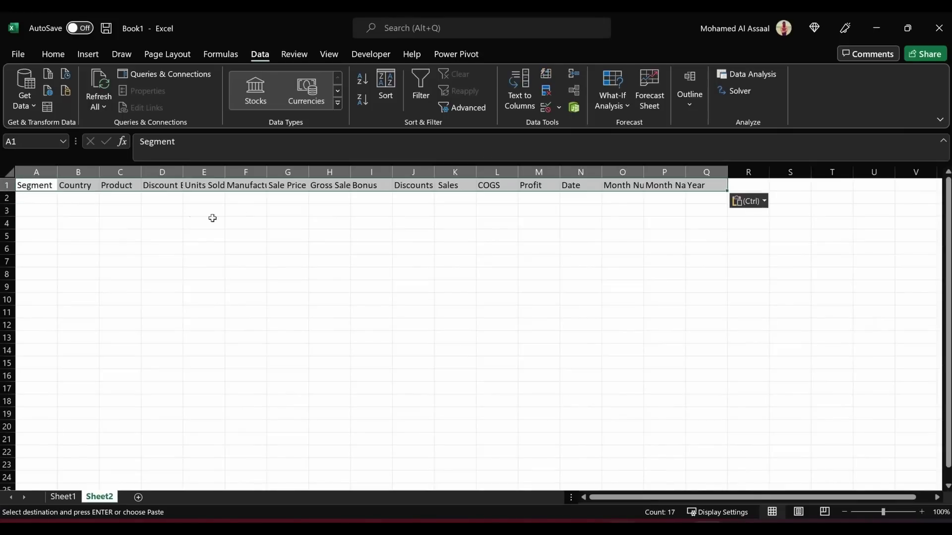
click(188, 212)
key(ctrl+z)
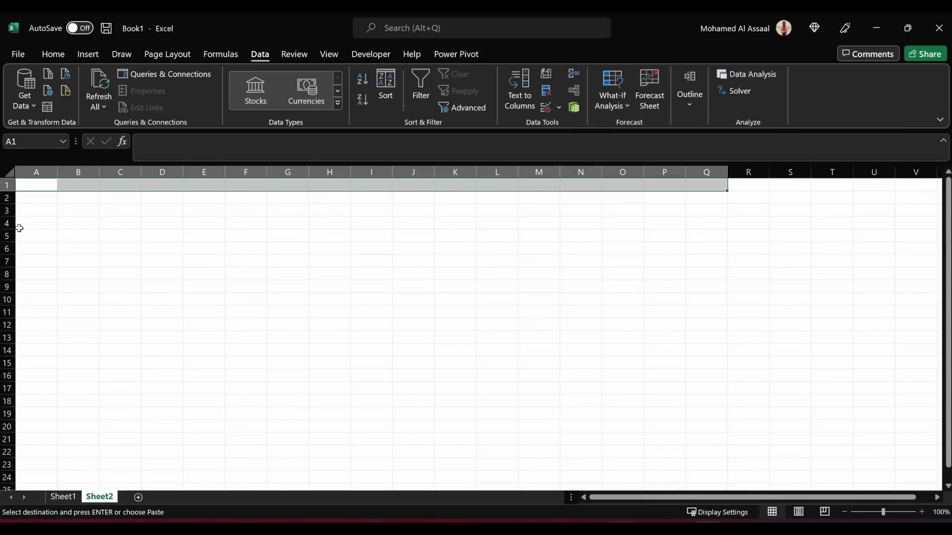
click(41, 225)
key(ctrl+v)
click(150, 275)
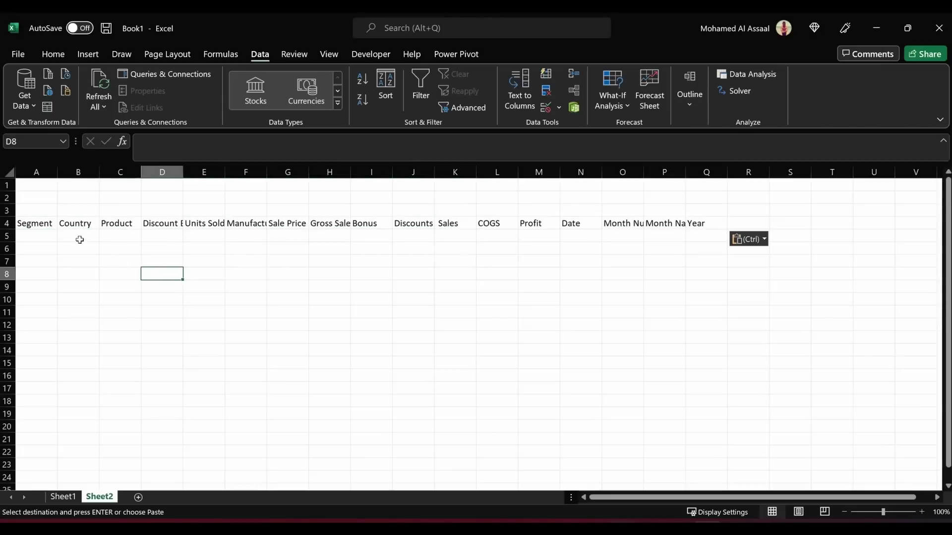
click(25, 233)
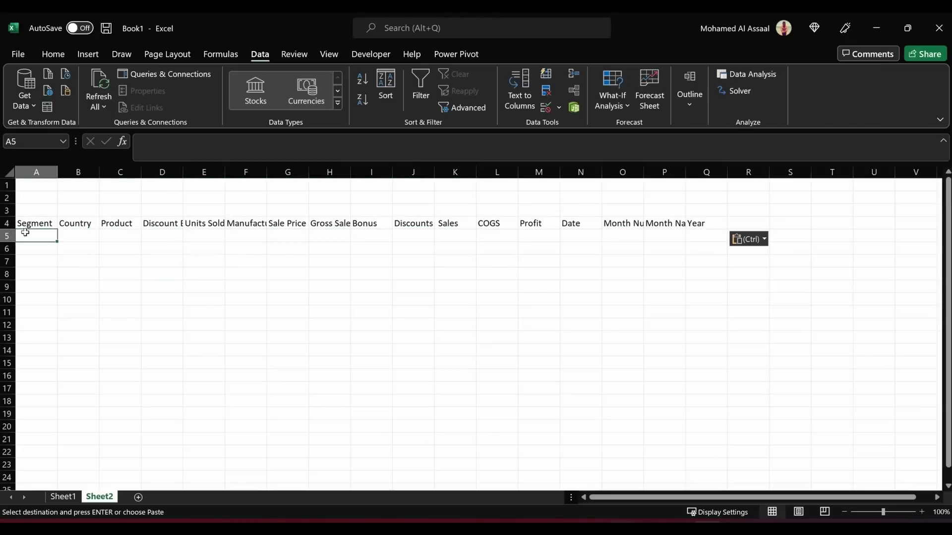
click(42, 223)
click(47, 244)
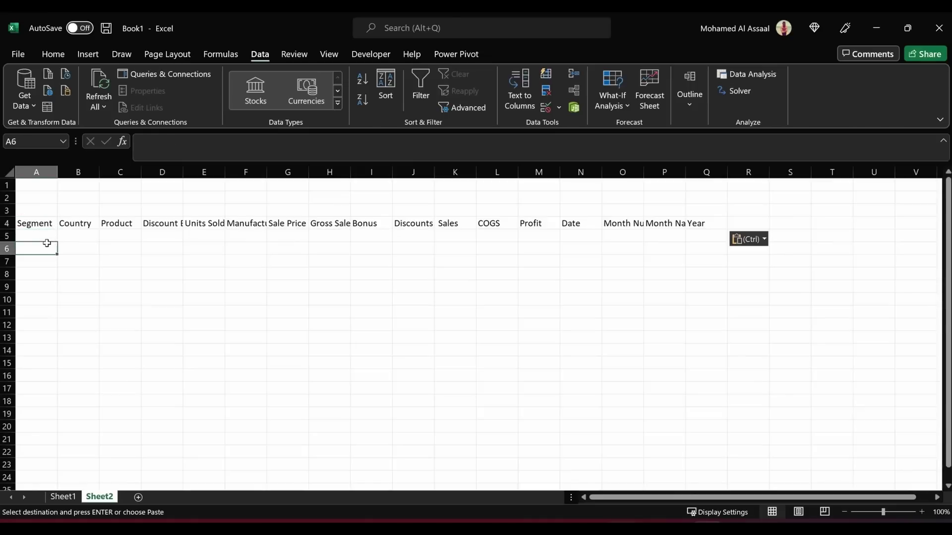
click(42, 234)
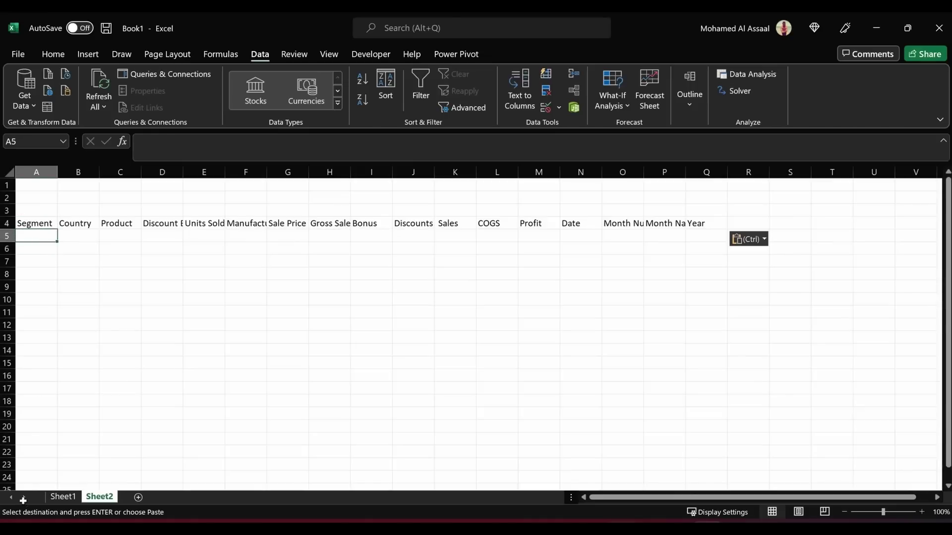
- Return to Sheet1 and clear the pending copy marquee
click(63, 496)
click(45, 209)
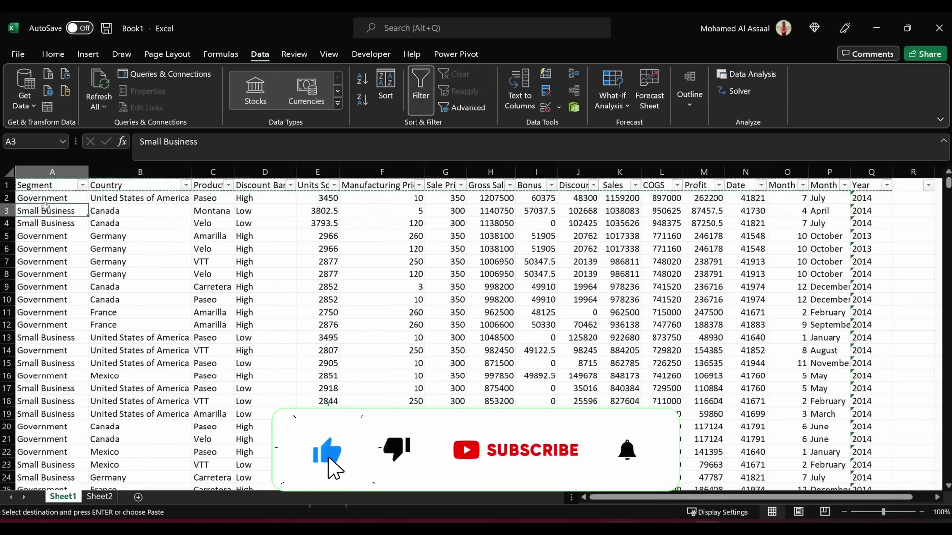
key(Escape)
click(65, 244)
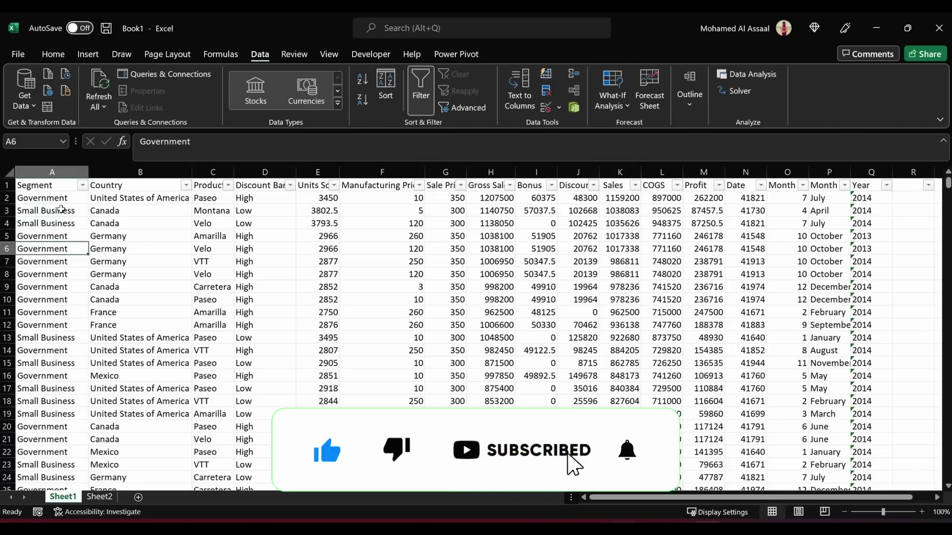
click(52, 200)
click(59, 284)
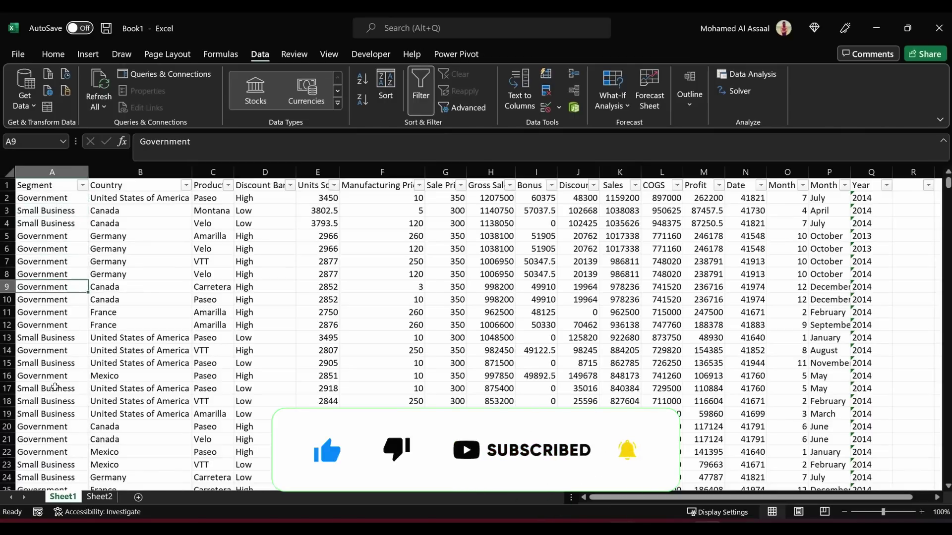
- Zoom Sheet1 to 130% to review the Segment entries, then return to Sheet2
click(923, 513)
click(923, 513)
click(923, 512)
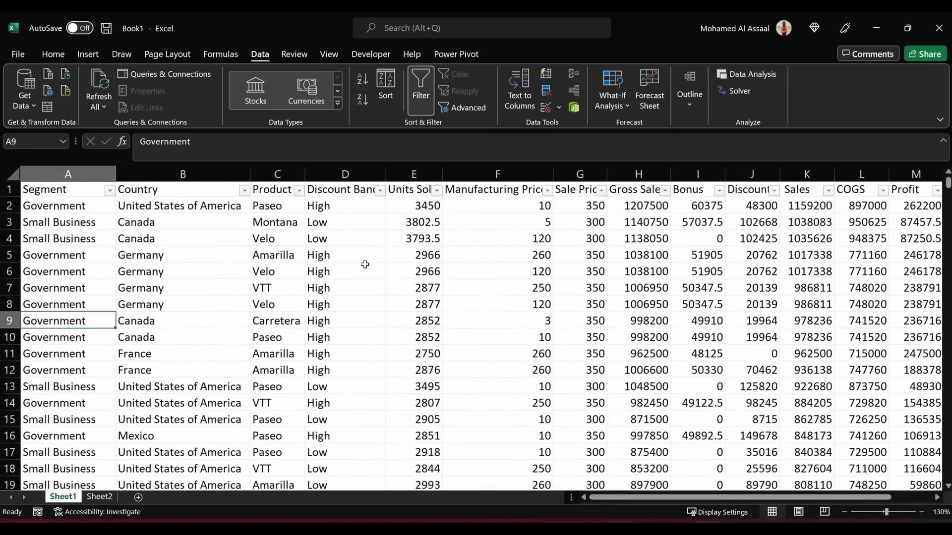
click(62, 237)
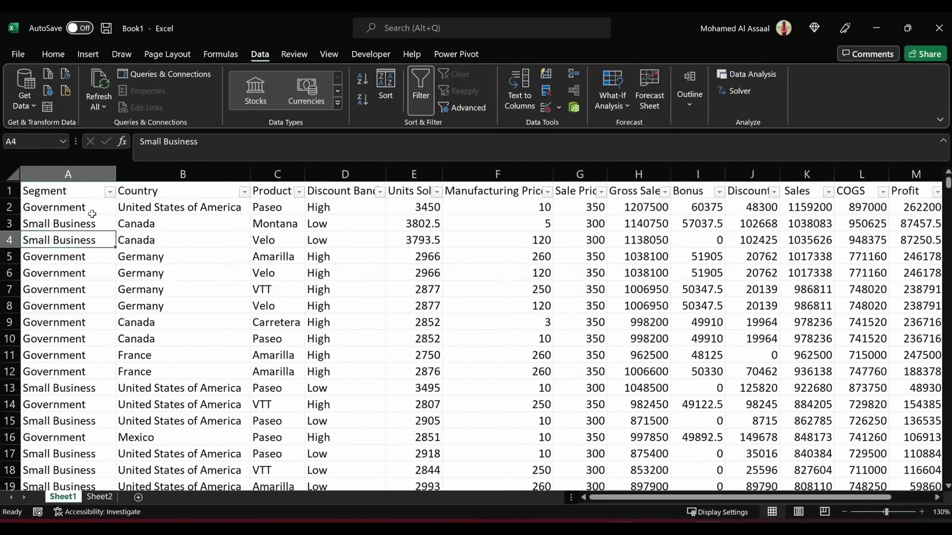
click(55, 214)
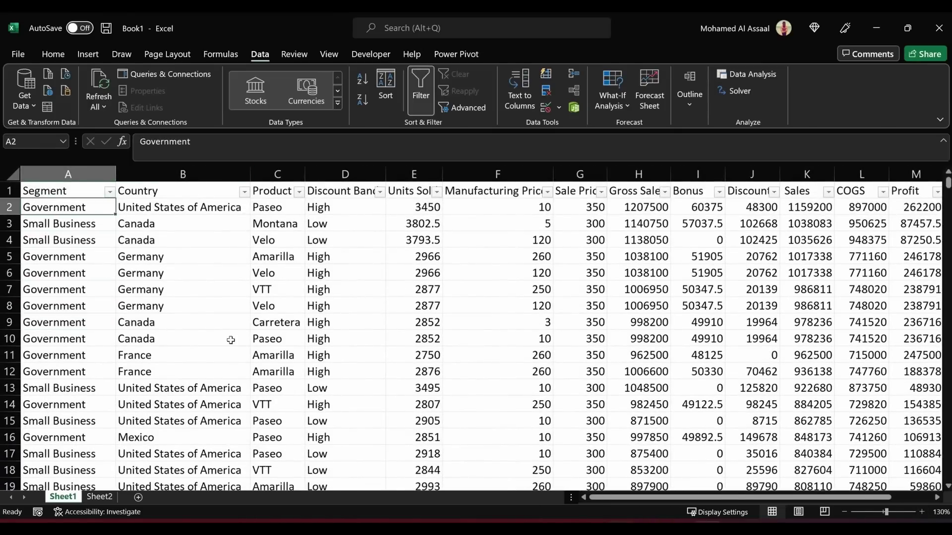
click(99, 497)
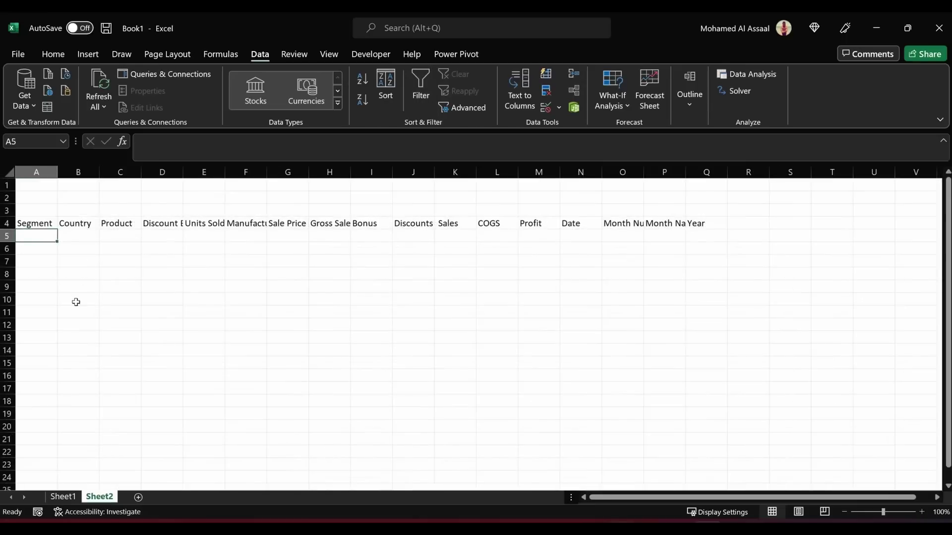
- Start =FILTER( in Sheet2 A5 with Sheet1!A2:Q701 as its array
text(=filt)
key(Tab)
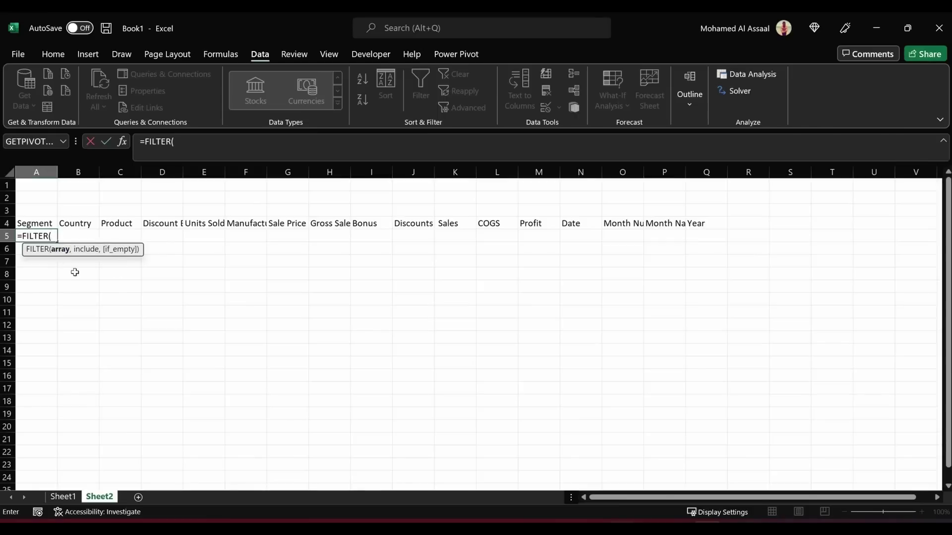
click(64, 497)
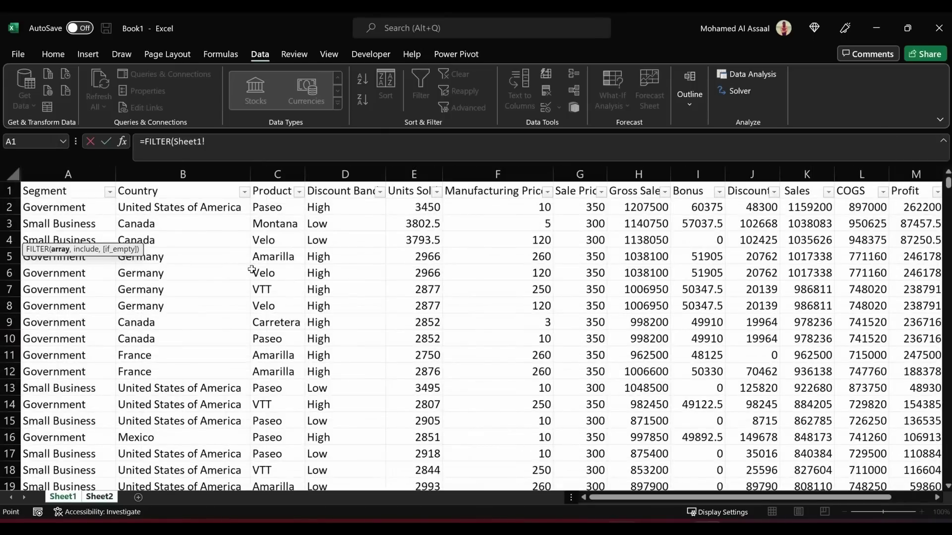
click(64, 210)
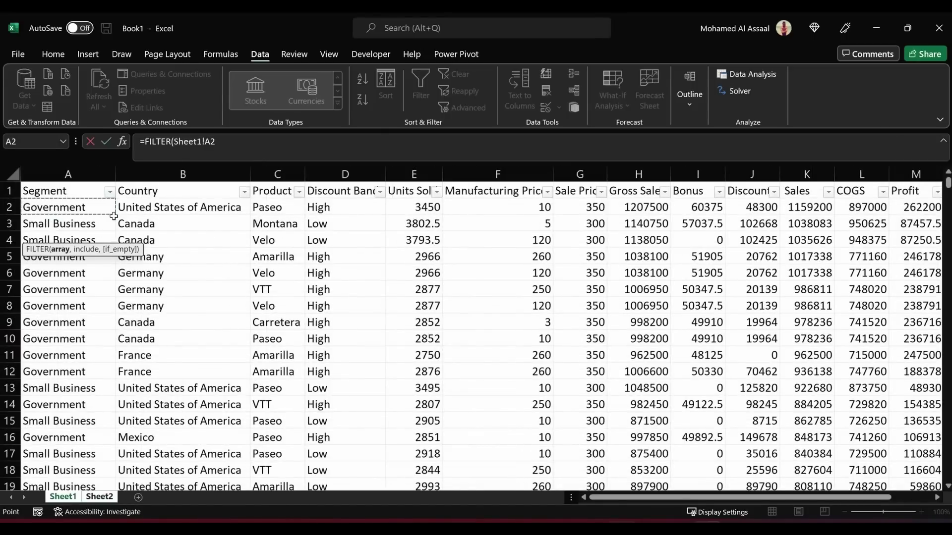
key(ctrl+shift+Right)
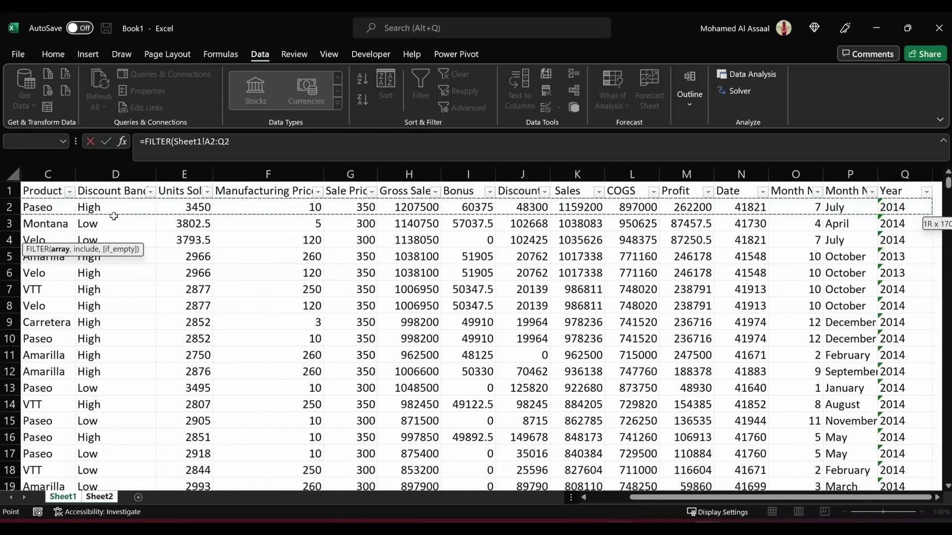
key(ctrl+shift+Down)
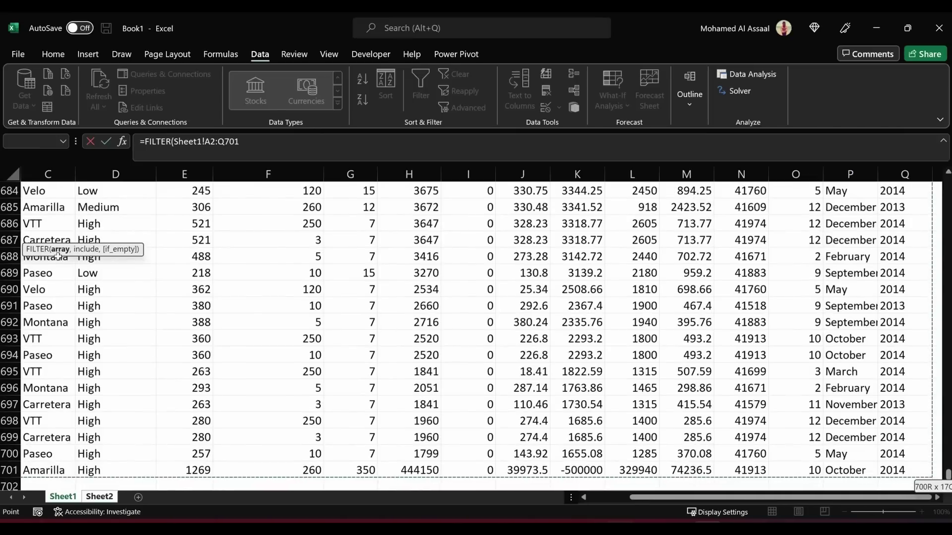
- Add the comma after the array and scroll Sheet1 back to its top-left corner
drag(71, 245, 210, 162)
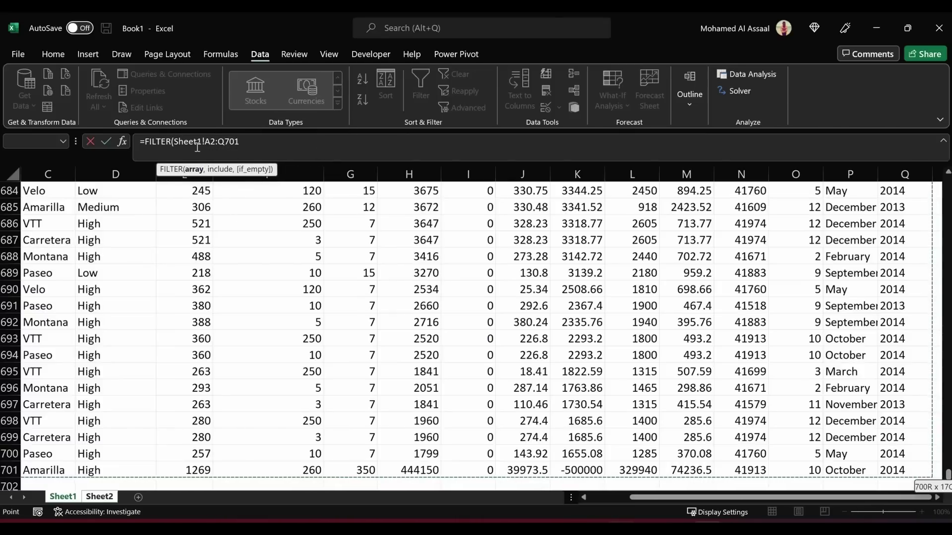
text(,)
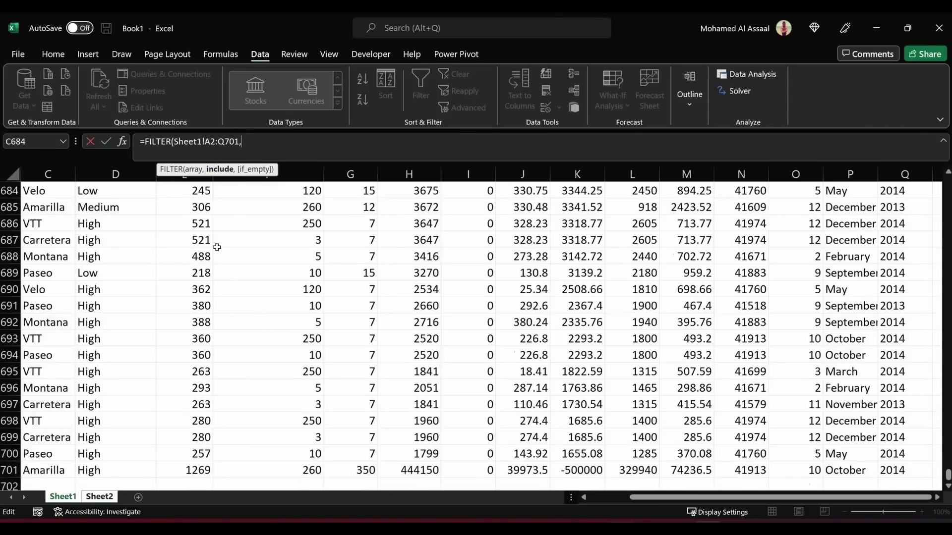
scroll(365, 252, up, 20)
scroll(366, 253, up, 20)
scroll(365, 253, up, 20)
scroll(365, 253, up, 20)
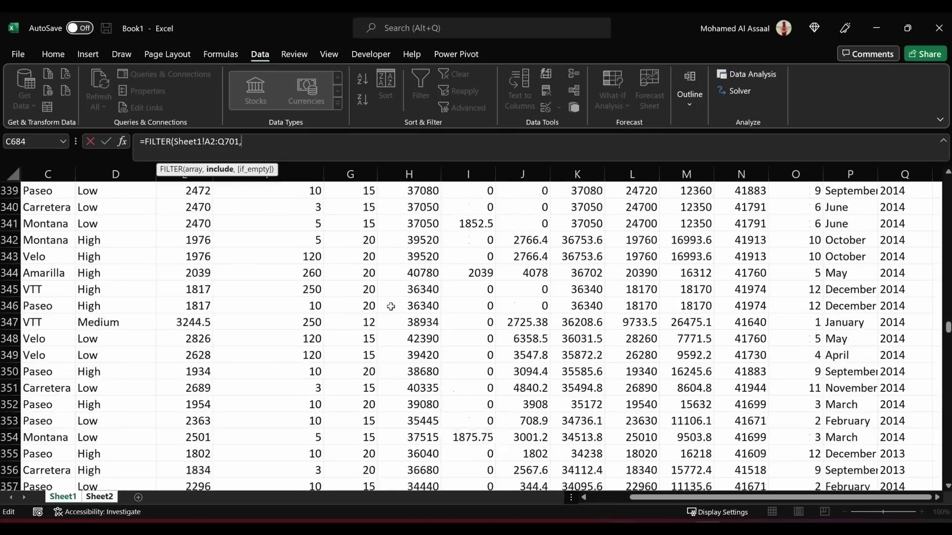
scroll(390, 307, up, 20)
scroll(390, 306, up, 20)
scroll(391, 306, up, 20)
scroll(390, 307, up, 7)
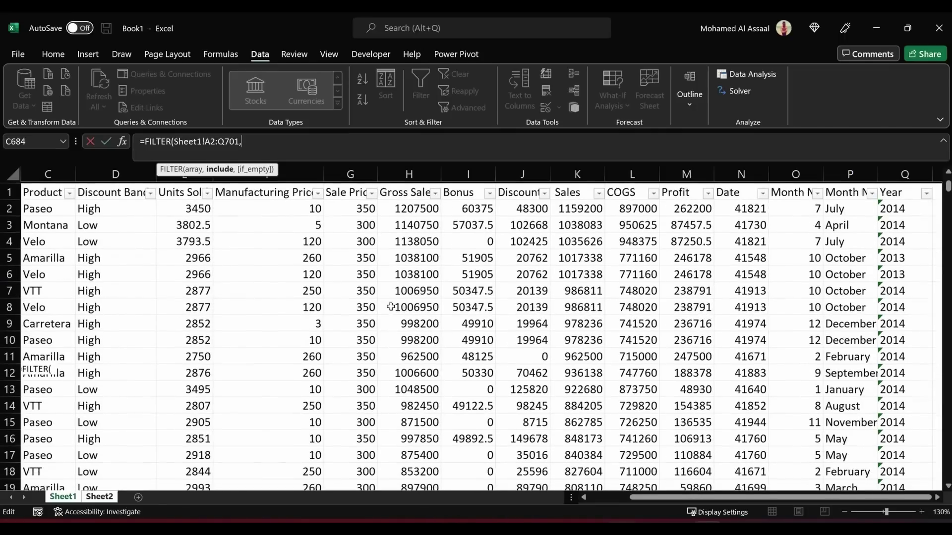
scroll(253, 288, left, 2)
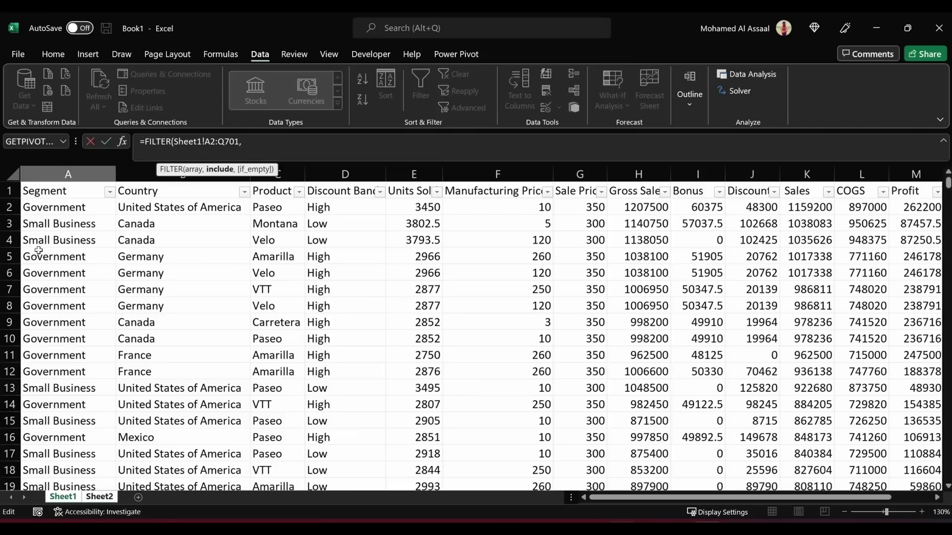
- Complete the formula with include Sheet1!A2:A701="government" and an Arabic 'not found' fallback message
click(69, 206)
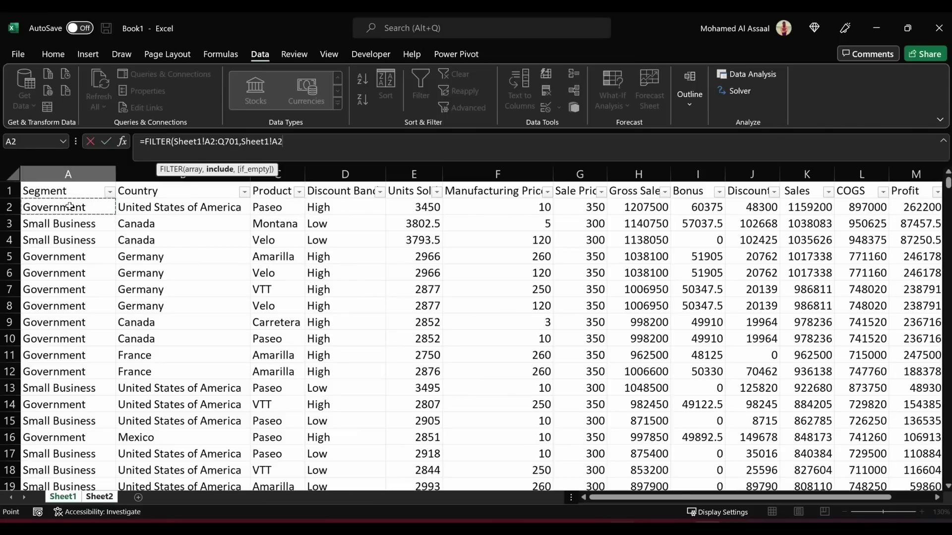
key(ctrl+shift+Down)
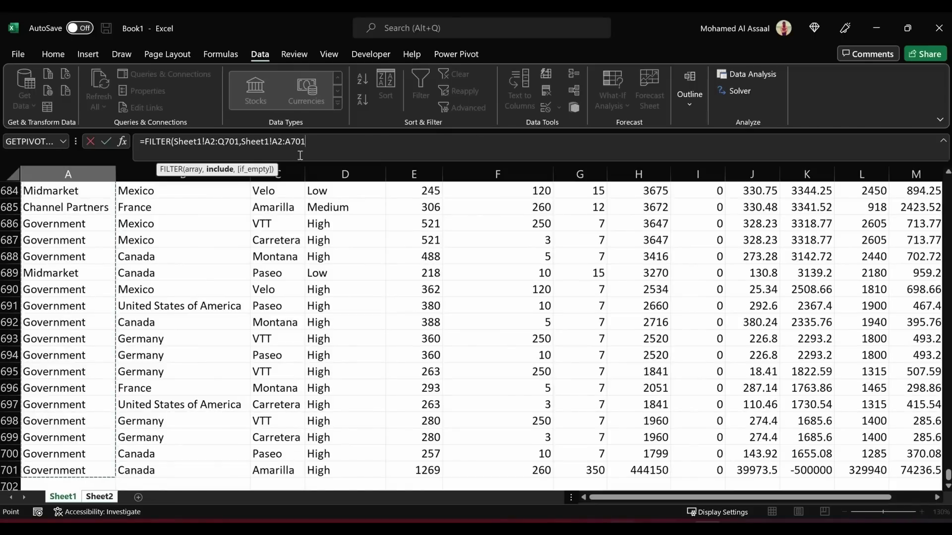
click(227, 170)
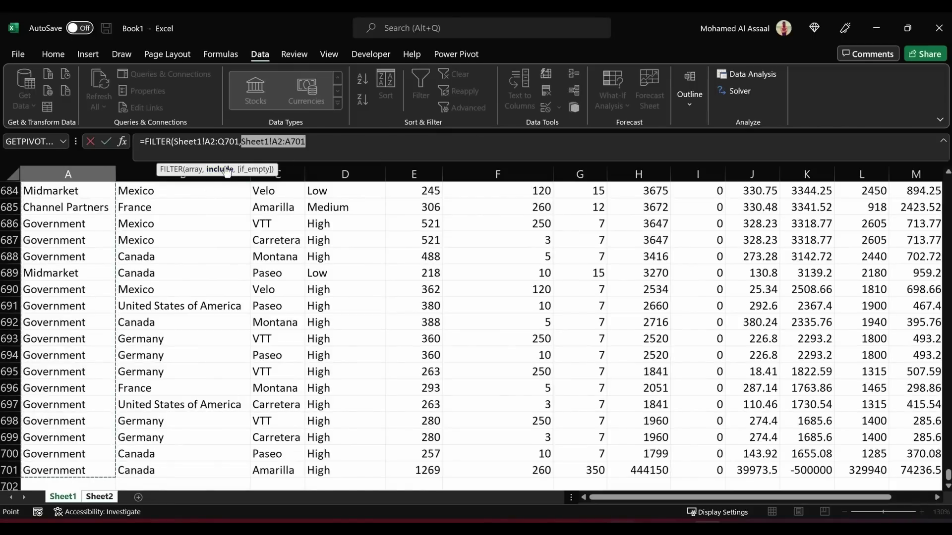
click(327, 145)
click(326, 144)
text(="government)
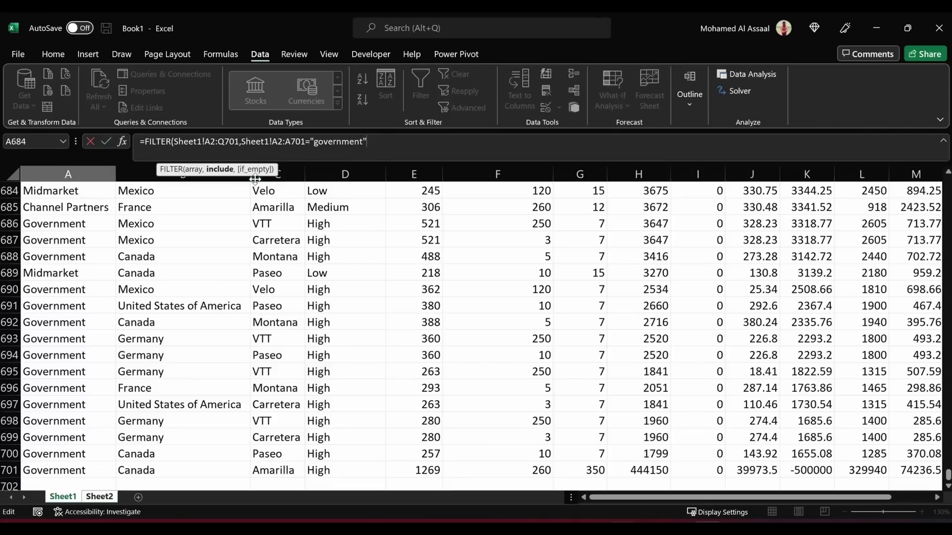
text(,"ل)
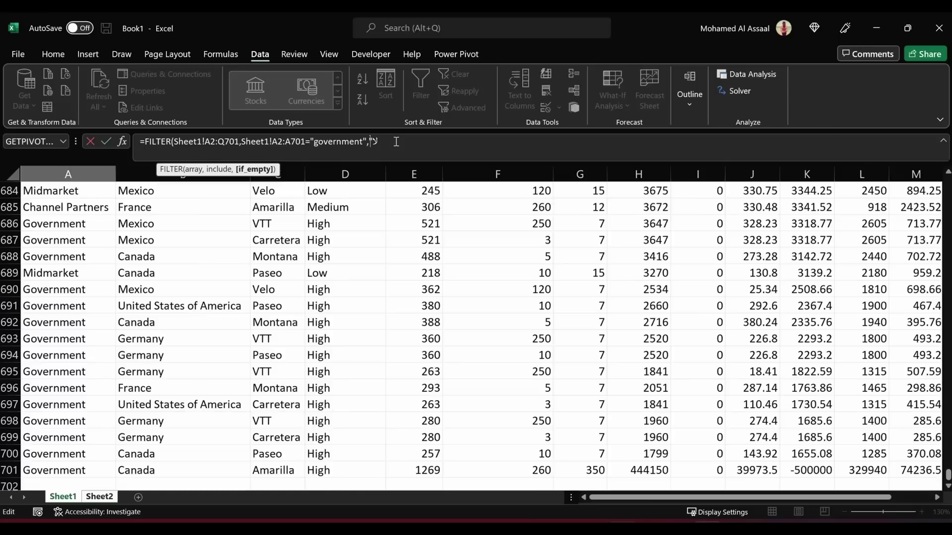
text(ا يوجد)
text())
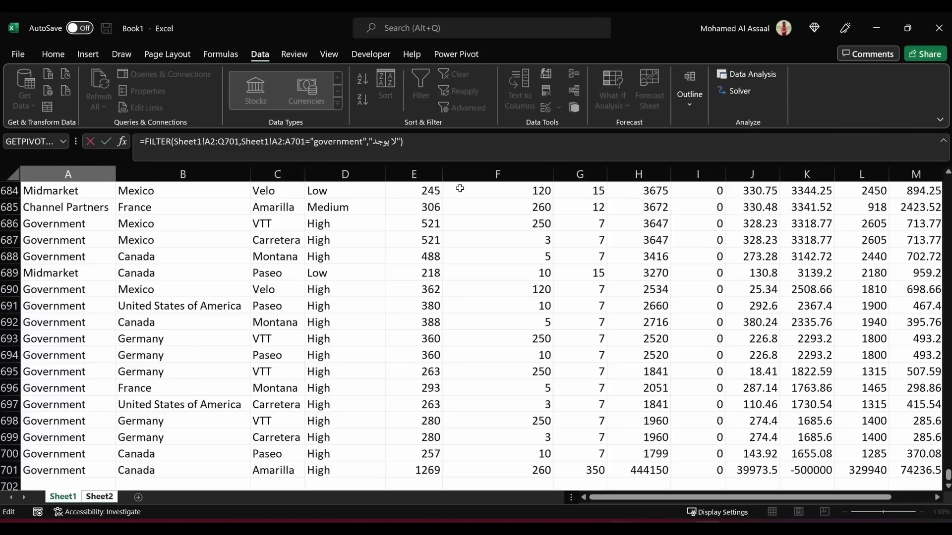
key(Return)
- Auto-fit column A so 'Government' displays in full
click(110, 220)
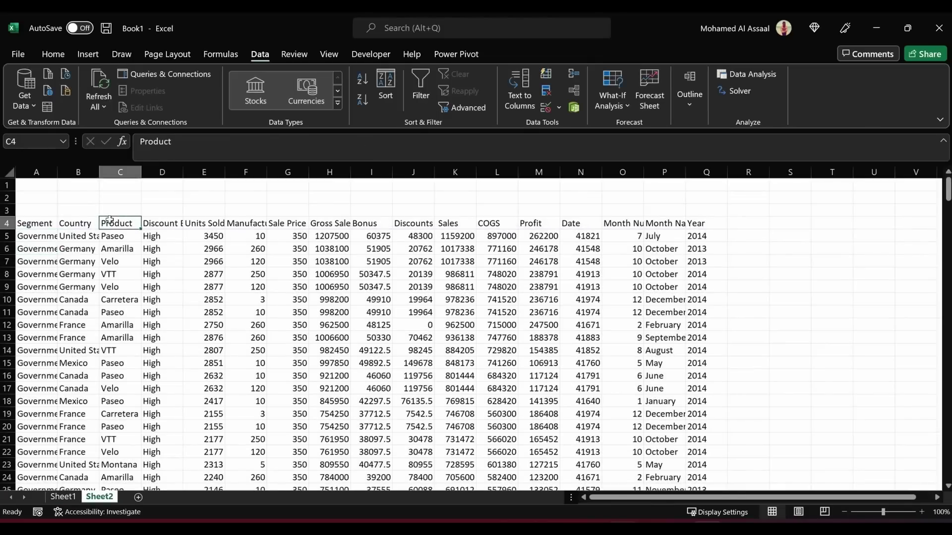
click(71, 263)
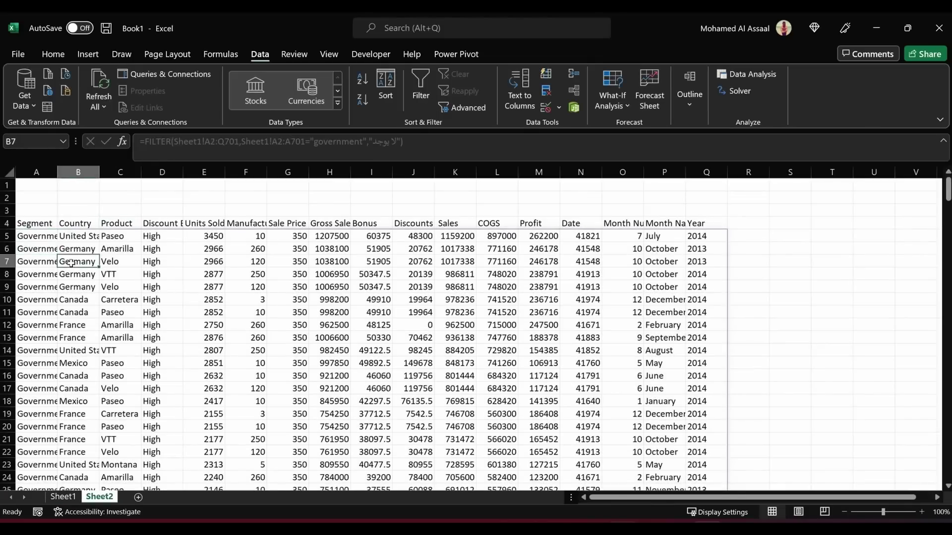
double_click(58, 172)
click(67, 289)
click(55, 241)
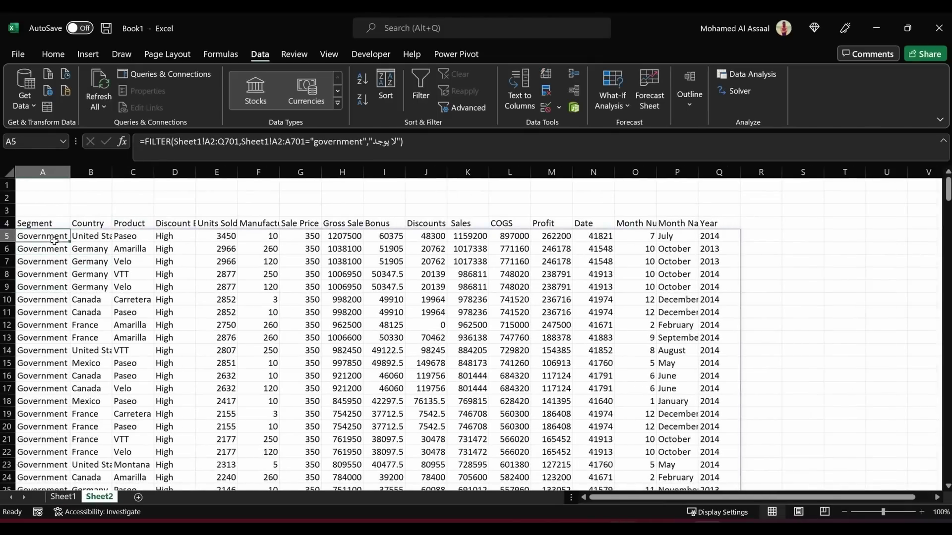
- Zoom in and scroll through the spilled Government rows, ending back at the FILTER formula in A5
click(922, 512)
click(922, 512)
click(921, 512)
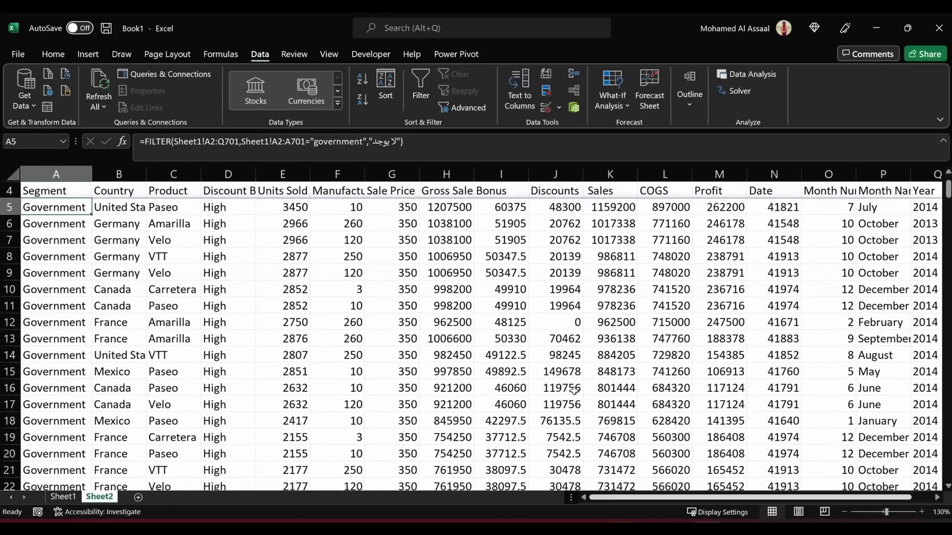
click(54, 243)
scroll(63, 308, down, 4)
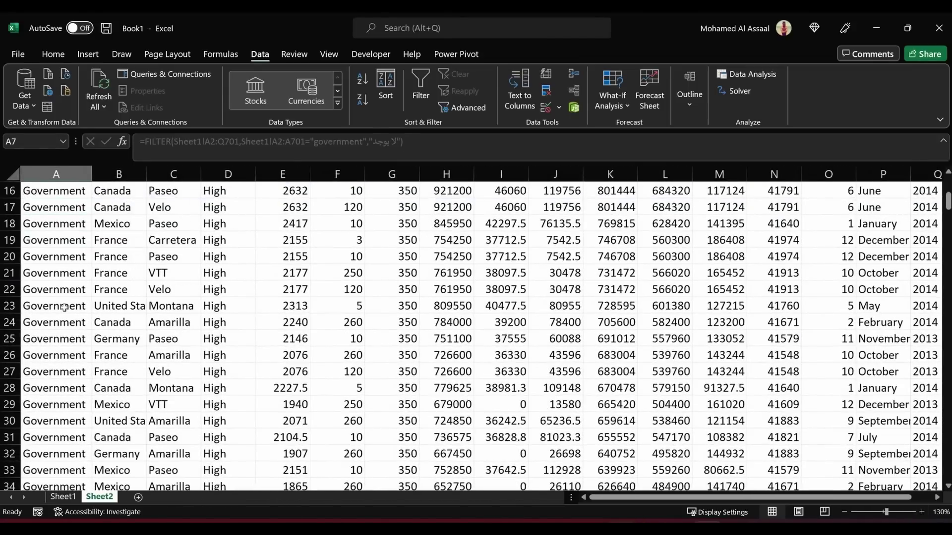
scroll(64, 308, down, 5)
scroll(64, 308, down, 12)
scroll(67, 277, down, 13)
scroll(69, 248, down, 4)
click(70, 240)
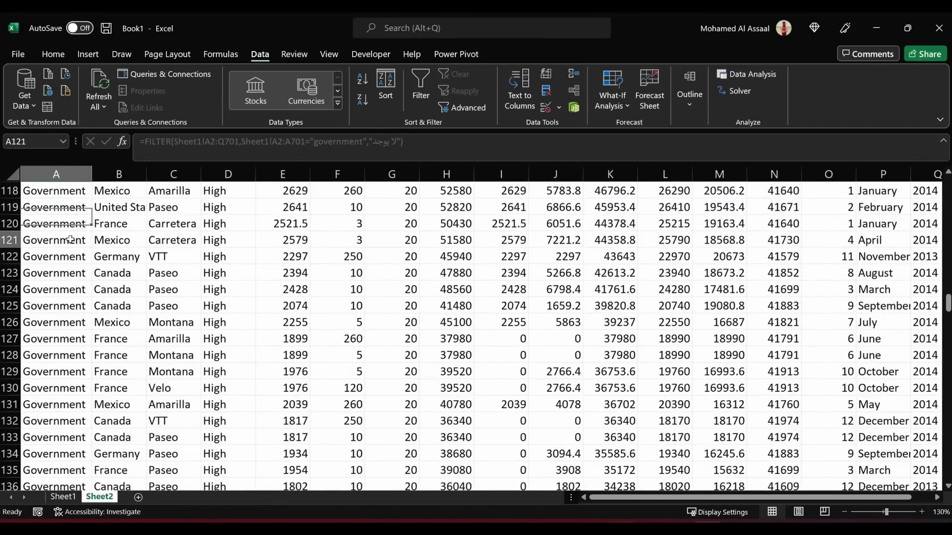
scroll(70, 239, down, 6)
scroll(70, 240, down, 18)
scroll(71, 240, down, 19)
click(70, 239)
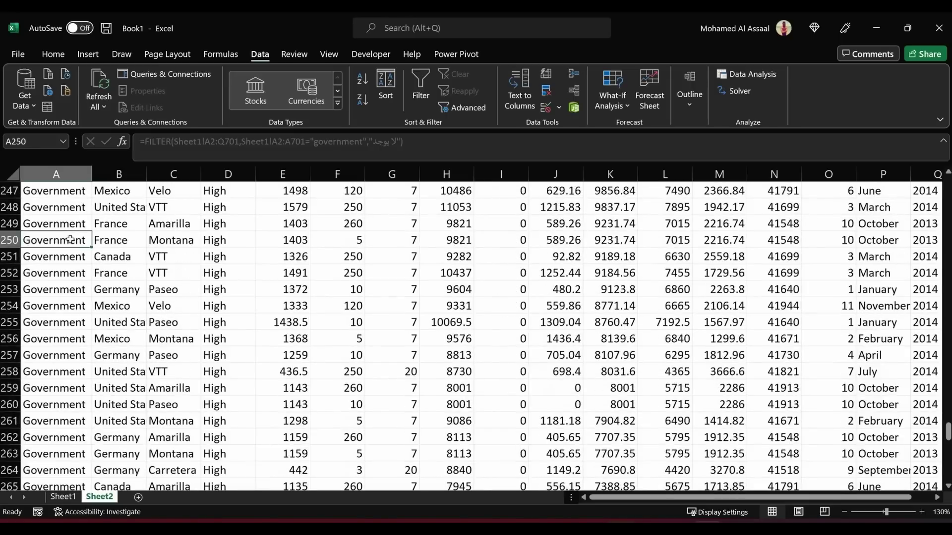
click(61, 404)
scroll(61, 404, down, 20)
scroll(62, 404, up, 2)
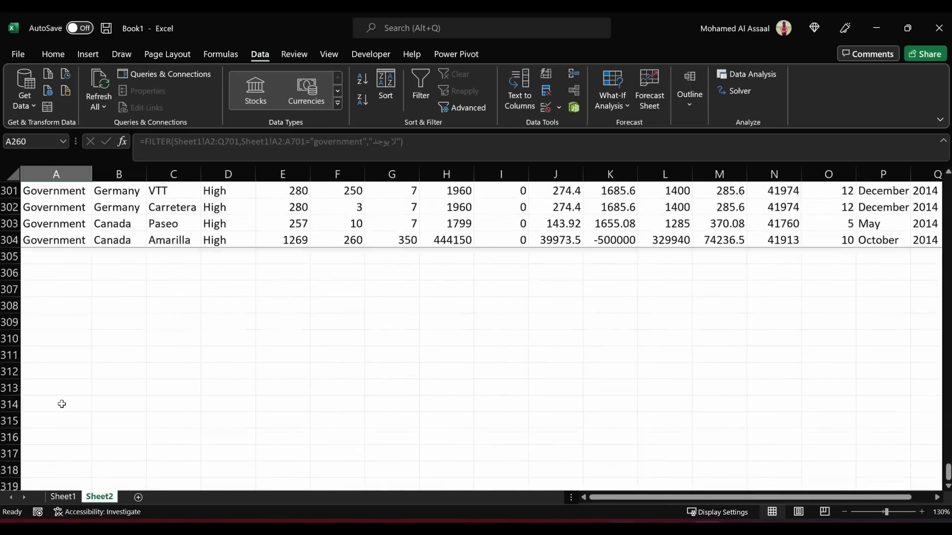
scroll(61, 404, up, 2)
click(66, 298)
scroll(66, 298, up, 10)
scroll(66, 298, up, 10)
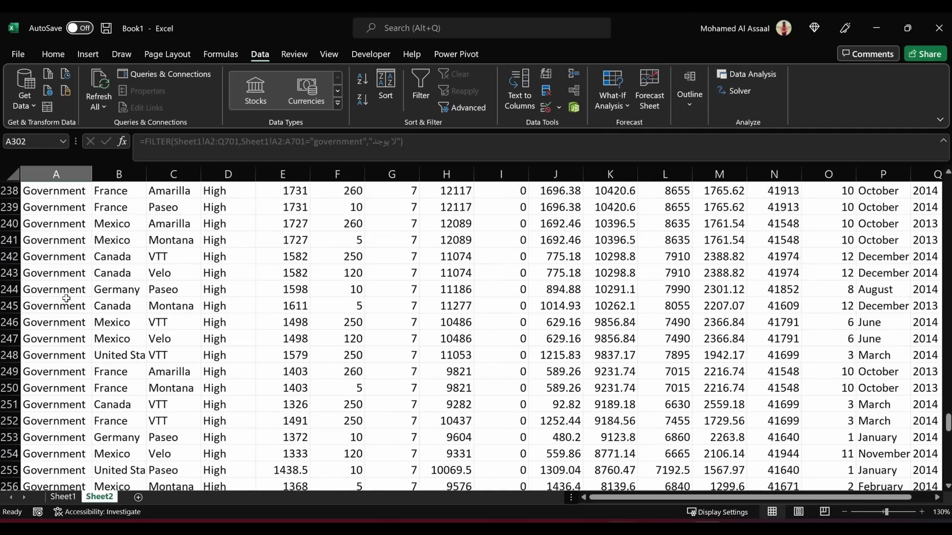
scroll(66, 298, up, 10)
scroll(66, 297, up, 18)
scroll(66, 298, up, 17)
scroll(66, 298, up, 20)
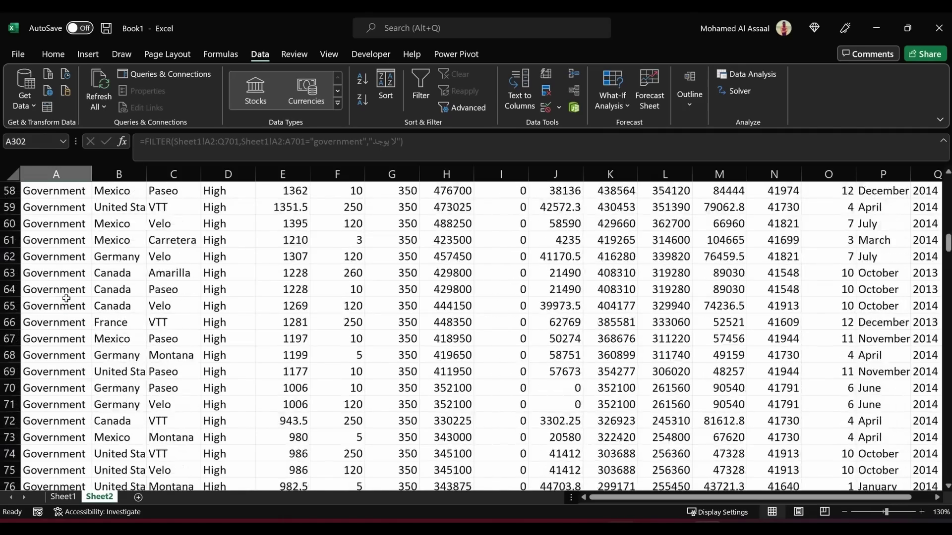
scroll(66, 298, up, 12)
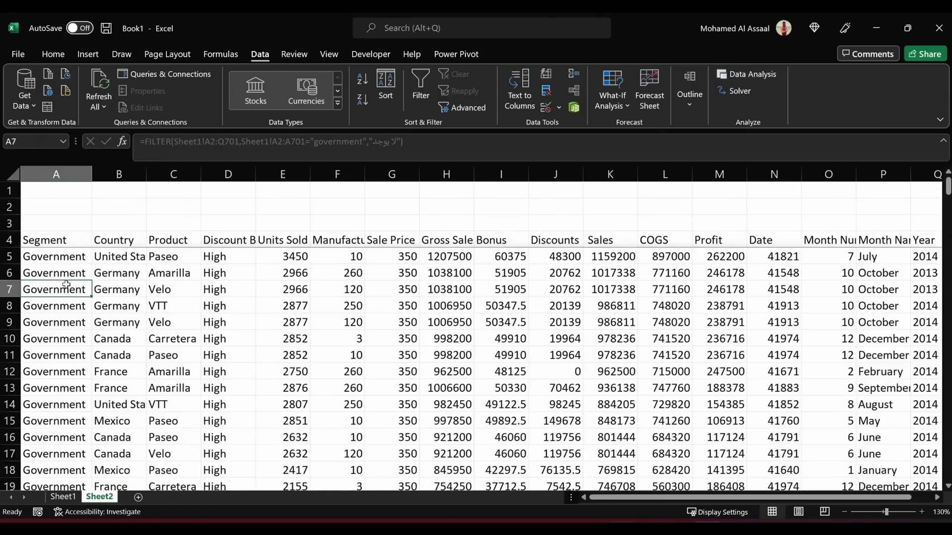
click(61, 256)
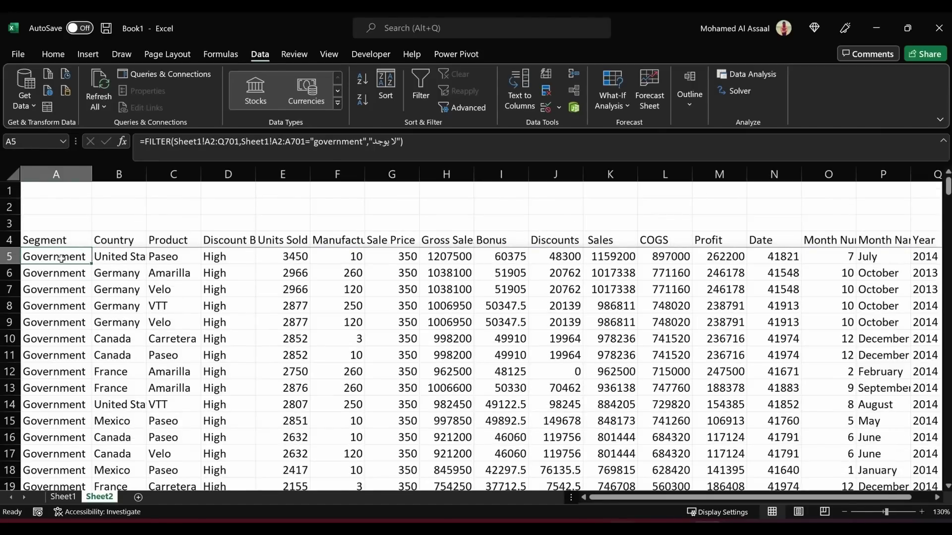
- Enter the label 'Segment' in Sheet2 cell D1, then go back to Sheet1
click(284, 195)
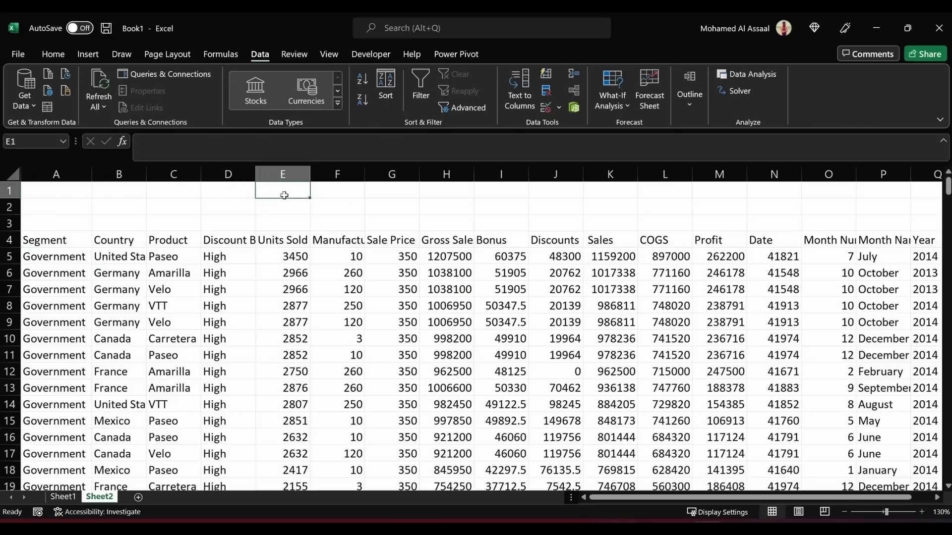
click(239, 184)
text(Se)
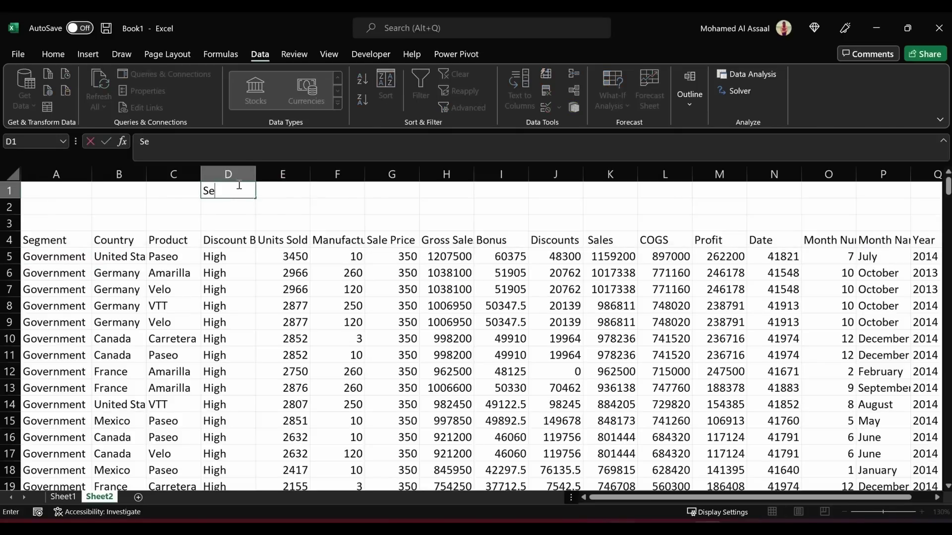
text(gment)
key(Return)
key(Up)
key(Right)
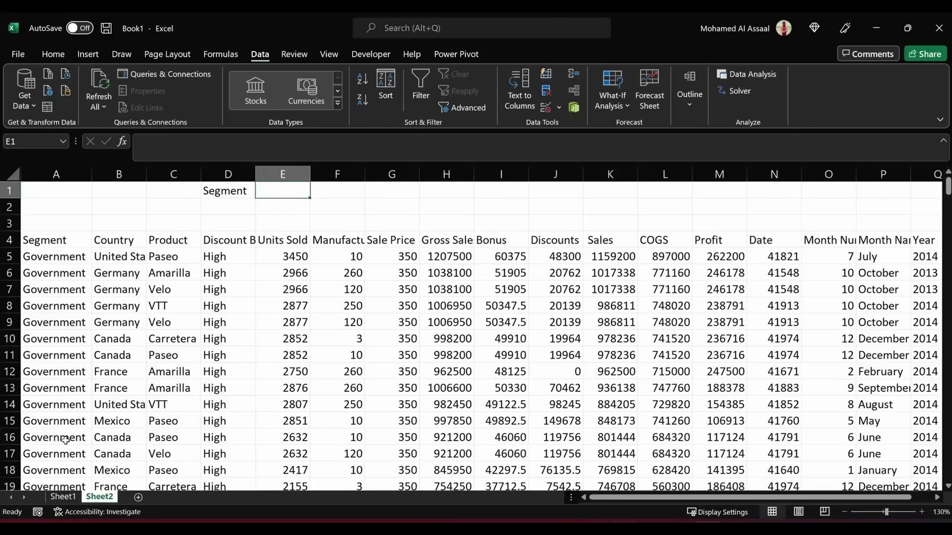
click(65, 498)
key(ctrl+shift+l)
- Return to the top of the sales data at the Segment header in A1
click(74, 207)
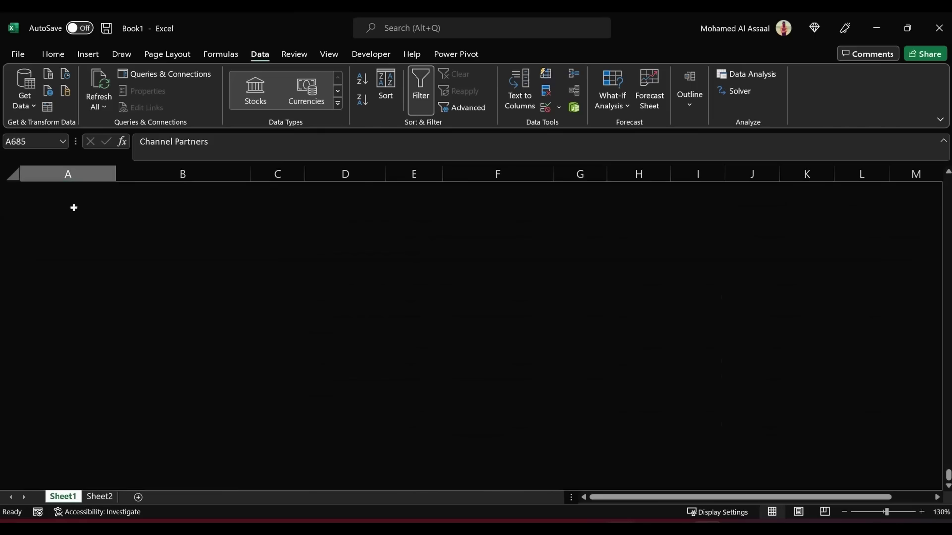
scroll(74, 207, up, 20)
scroll(73, 207, right, 1)
scroll(73, 208, up, 20)
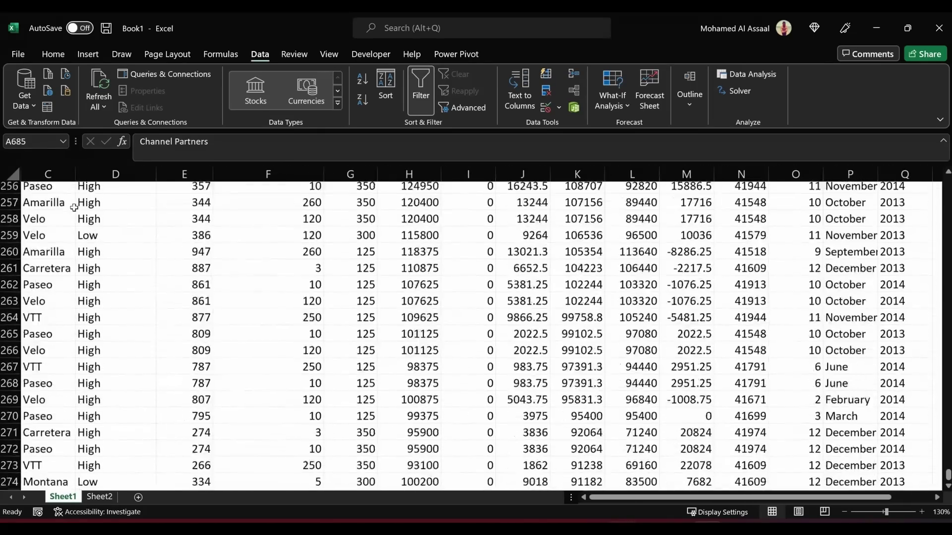
scroll(74, 207, up, 20)
scroll(73, 207, up, 20)
scroll(74, 207, up, 15)
click(98, 272)
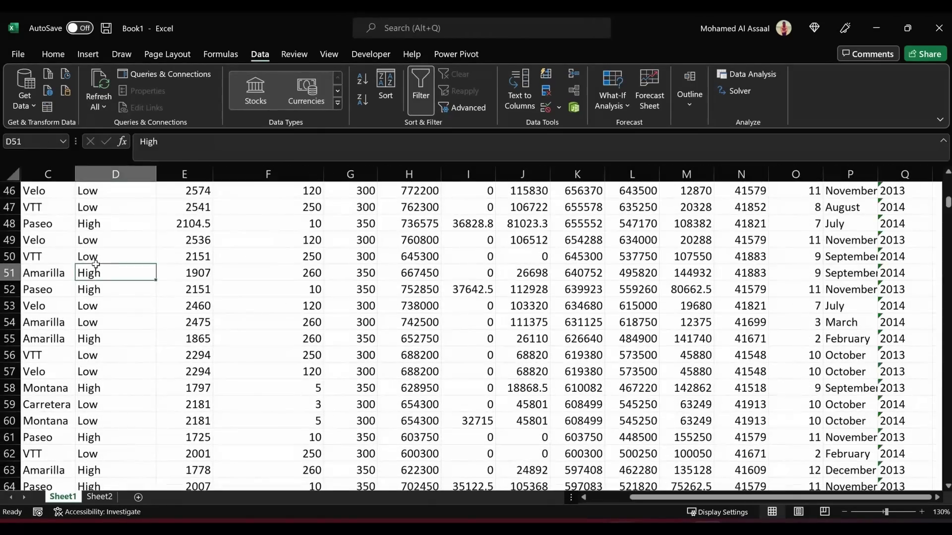
key(ctrl+Up)
key(ctrl+Left)
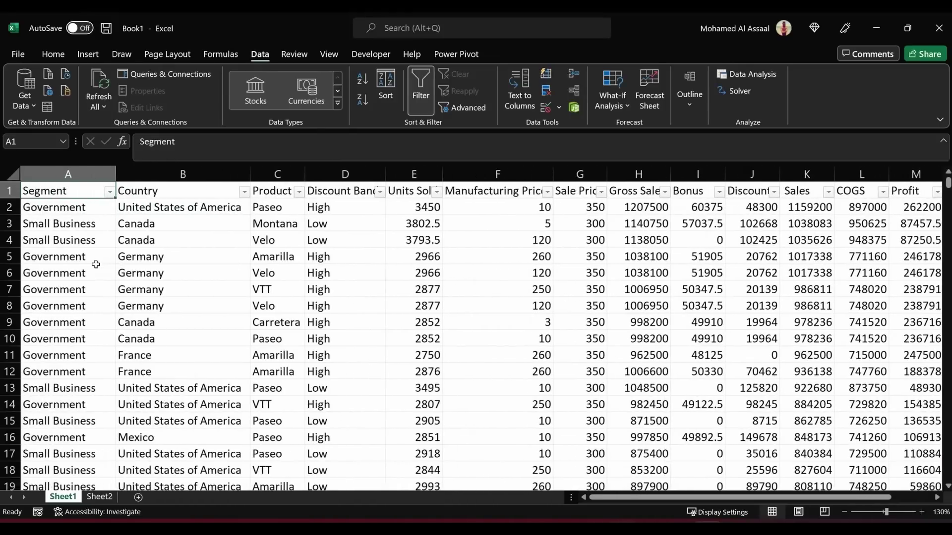
- Review the Segment filter's value list without filtering, then add a blank worksheet
click(109, 193)
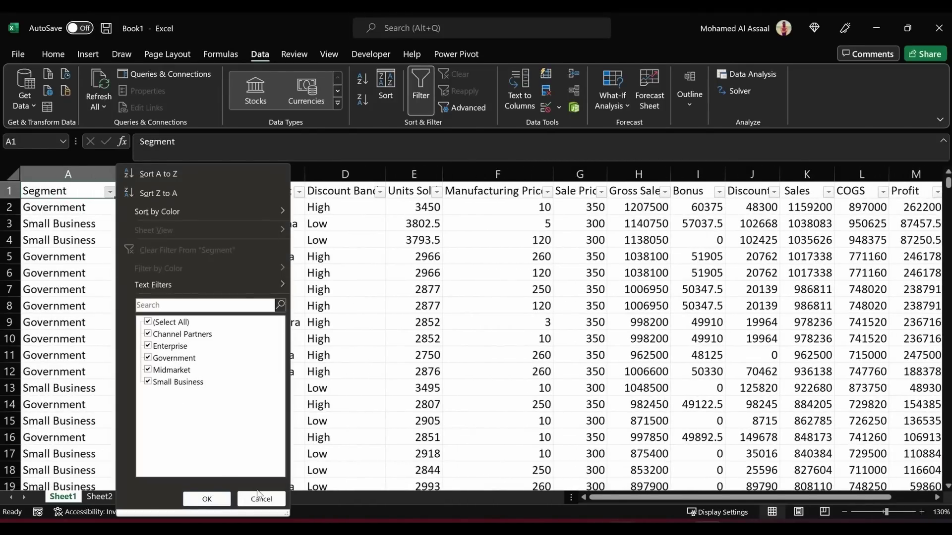
click(257, 498)
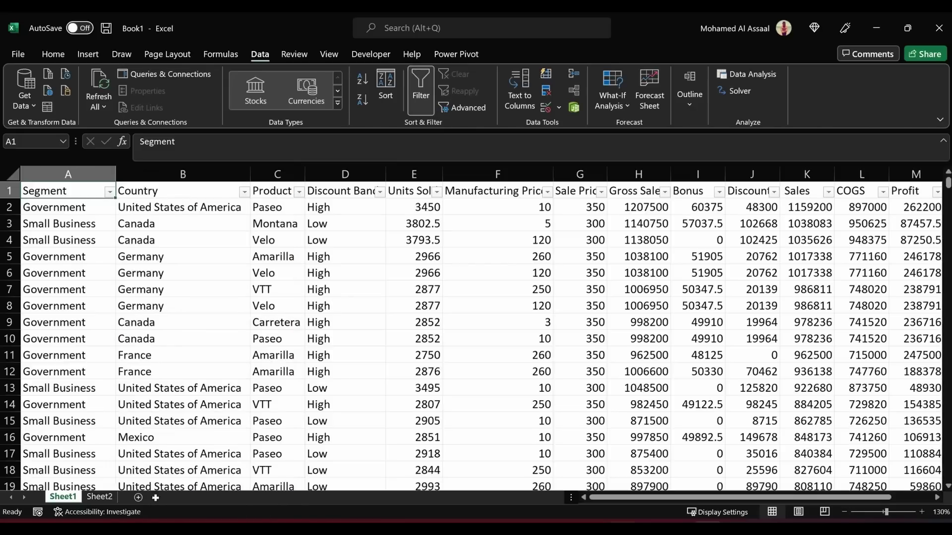
click(138, 498)
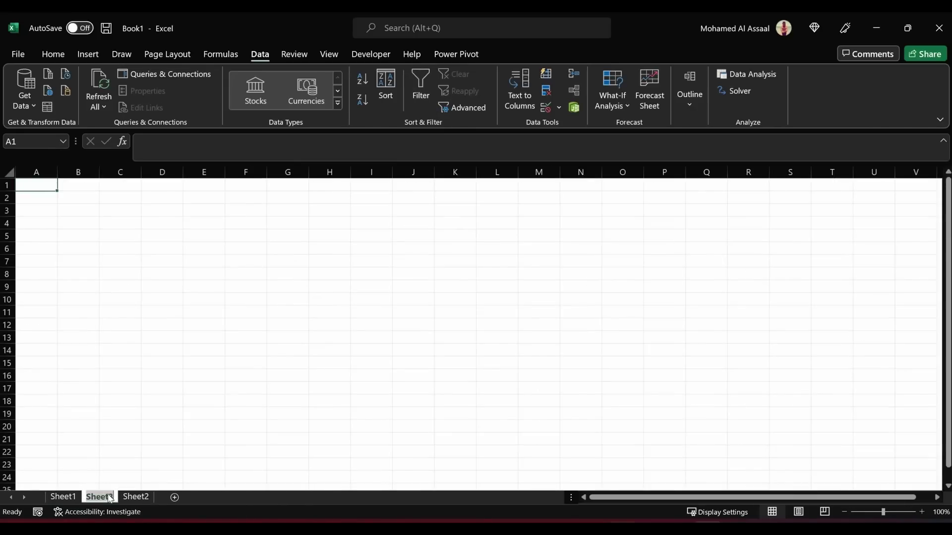
- Rename the new sheet to Database and move it after Sheet2
double_click(111, 498)
text(Databas)
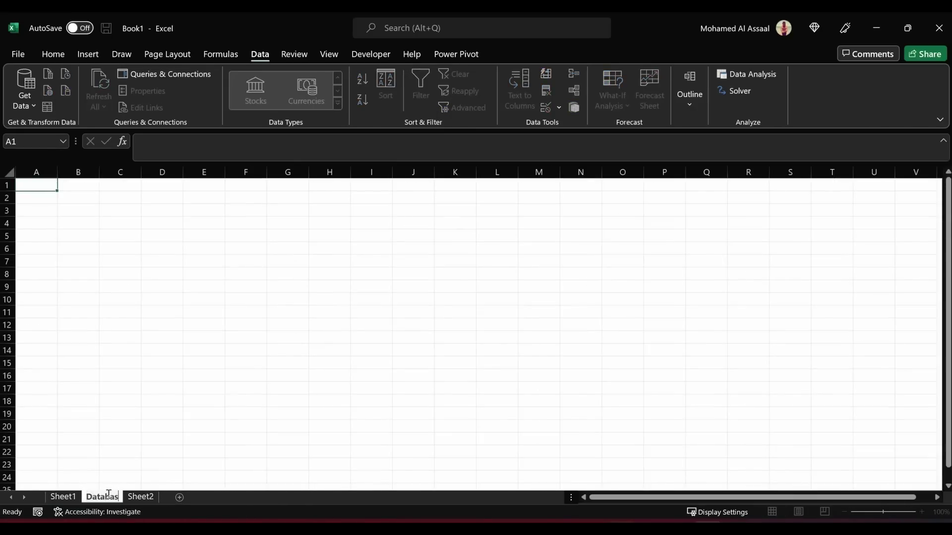
text(e)
key(Return)
drag(110, 497, 169, 495)
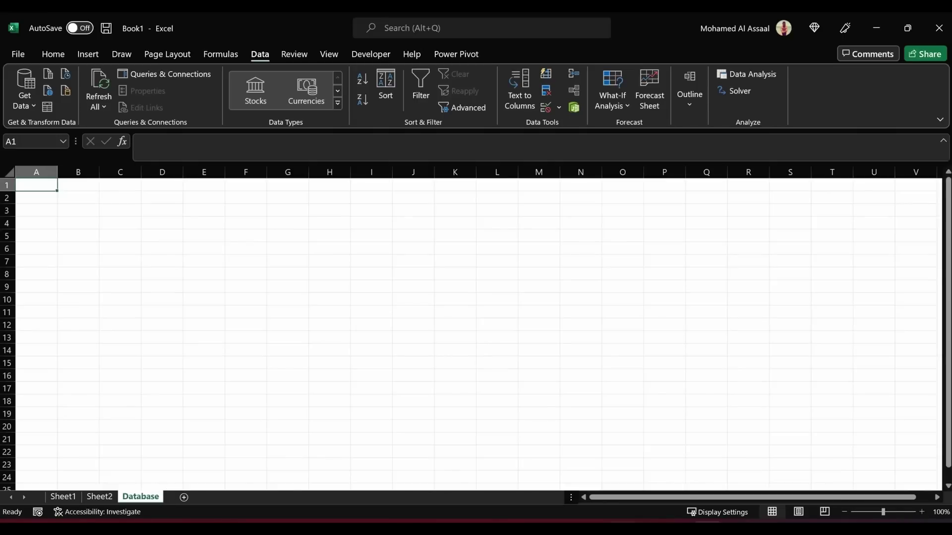
- In A1, build =UNIQUE(Sheet1!A2:A701,FALSE,FALSE) over Sheet1's Segment column
click(921, 512)
click(921, 512)
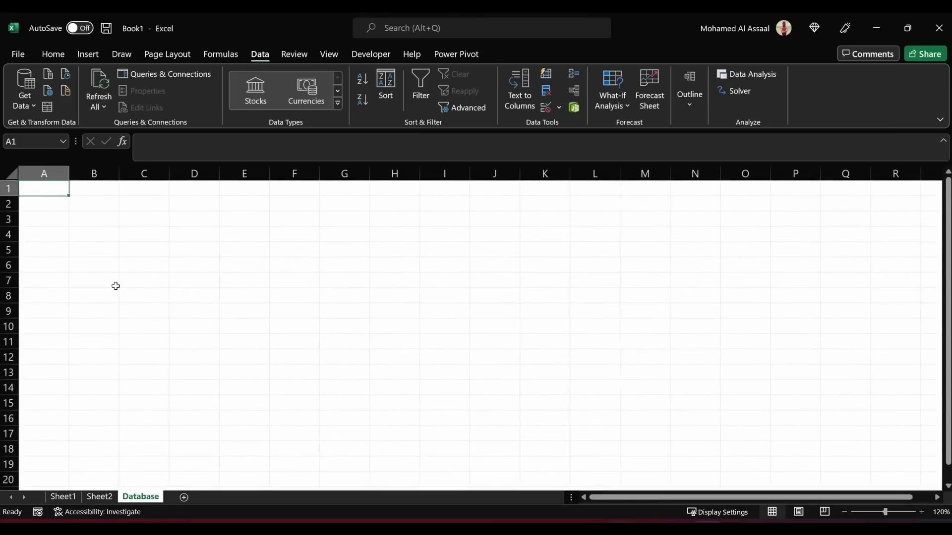
text(=)
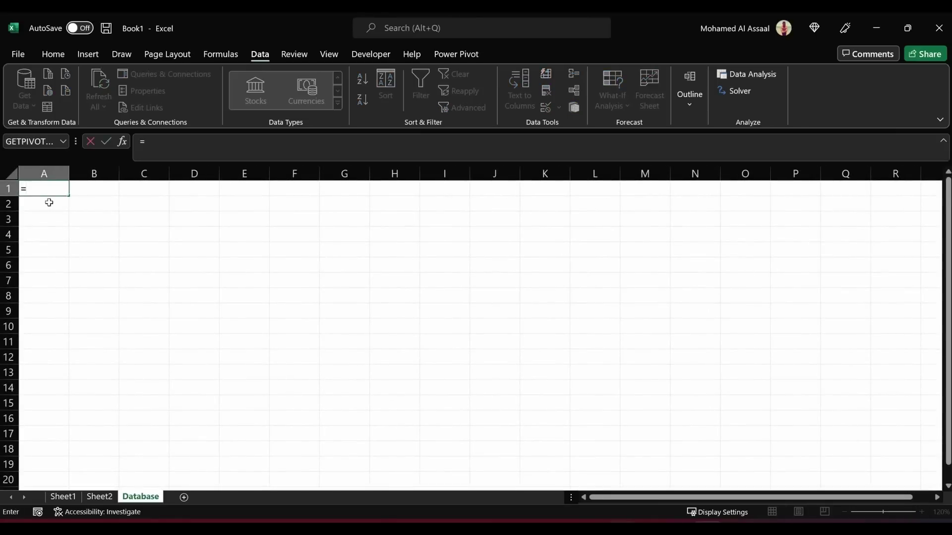
text(uniq)
key(Tab)
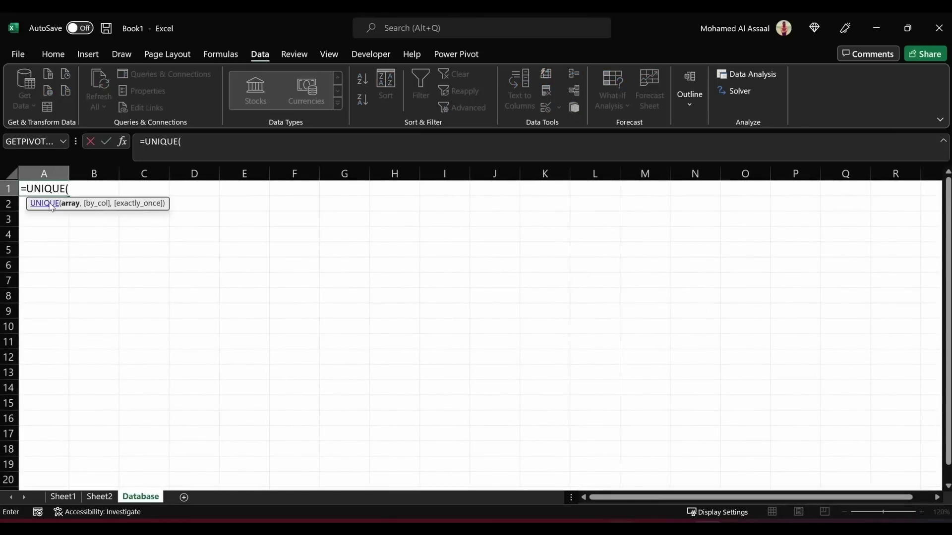
click(63, 496)
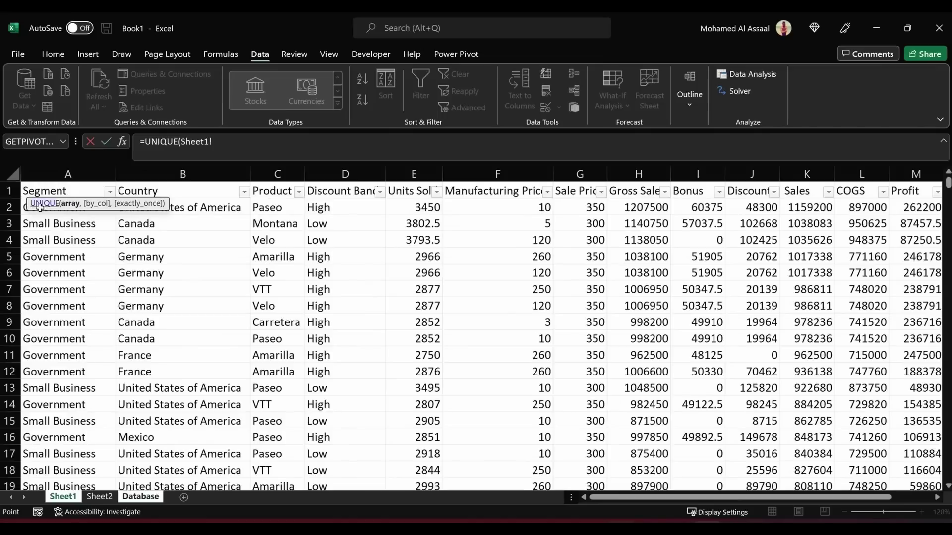
click(54, 223)
key(Up)
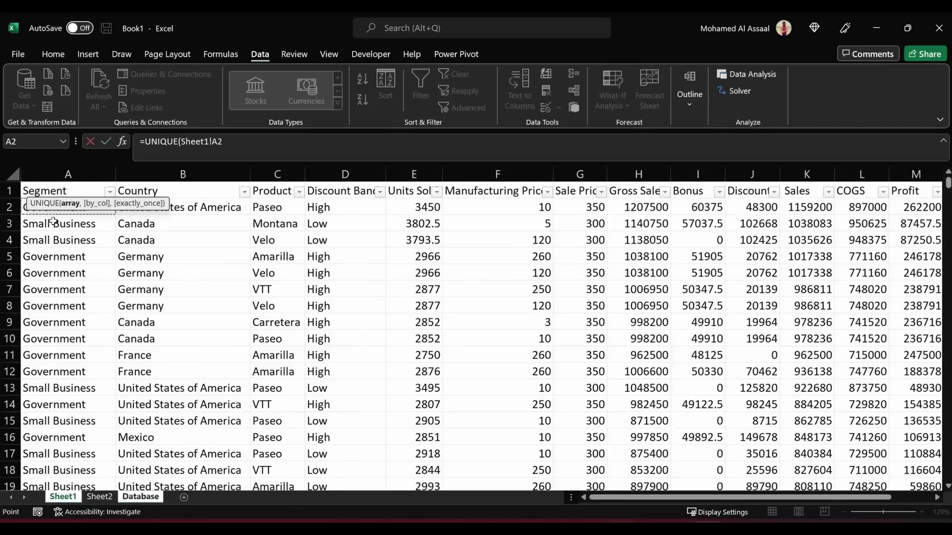
key(ctrl+shift+Down)
text(:A701,)
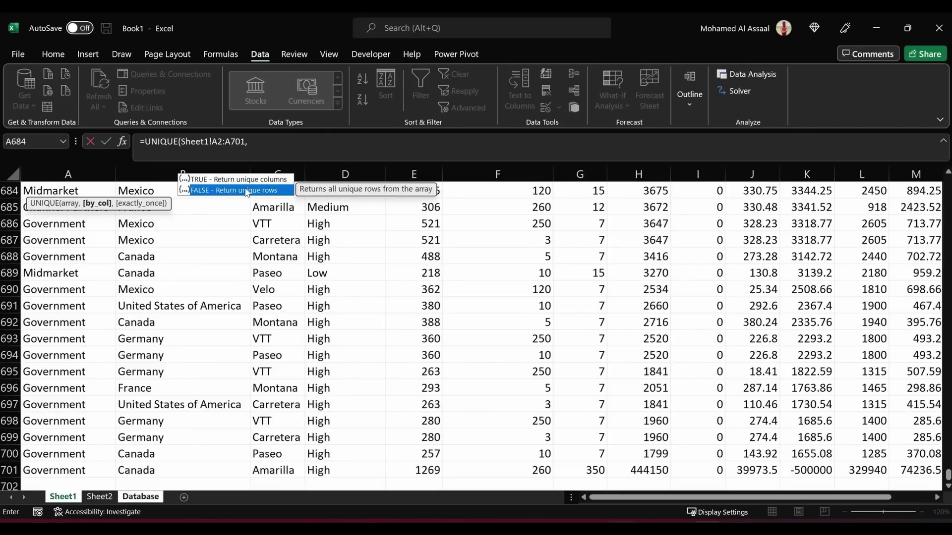
double_click(247, 192)
text(,)
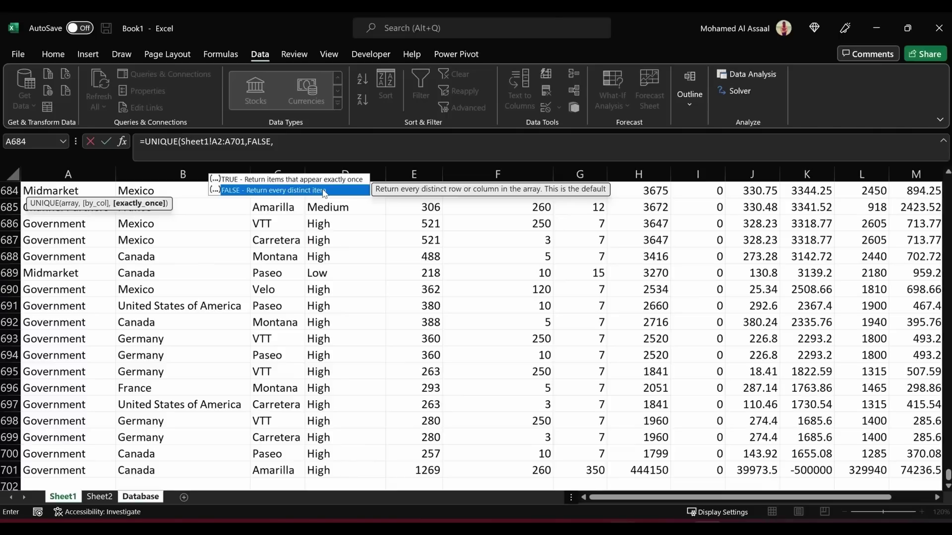
double_click(323, 191)
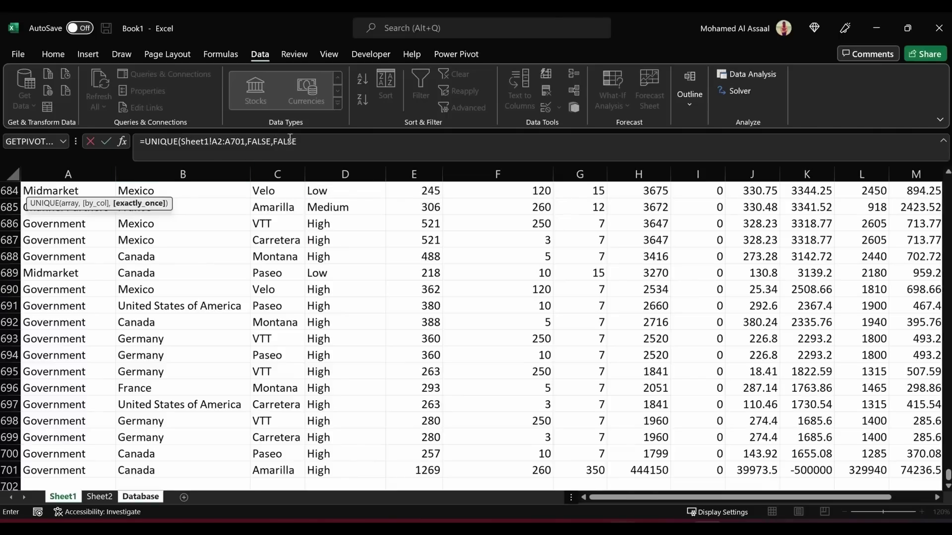
scroll(74, 330, up, 1)
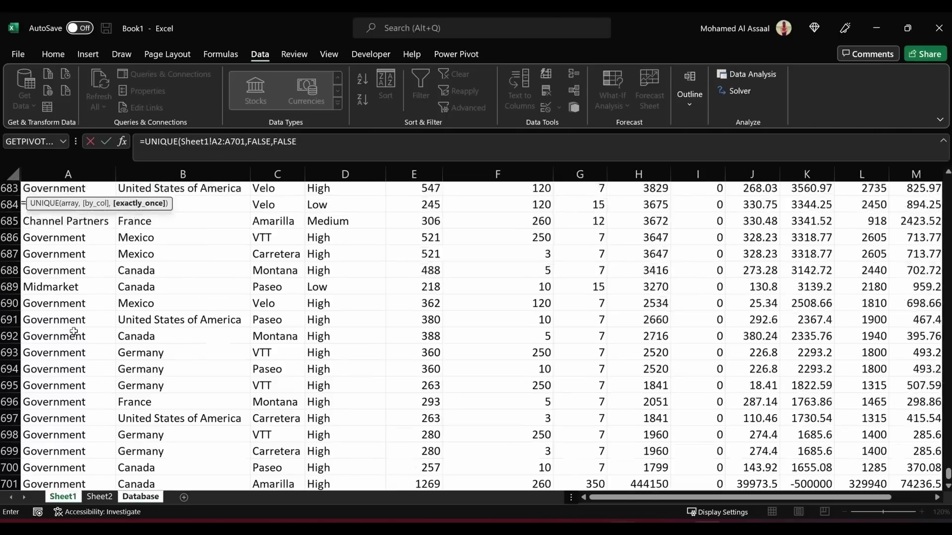
scroll(194, 202, up, 2)
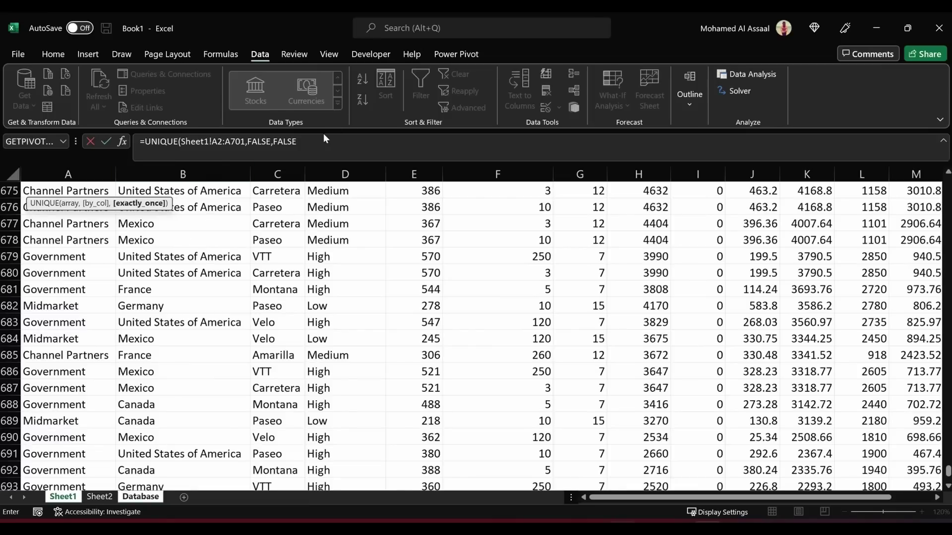
- Close and commit the UNIQUE formula, then autofit column A to the segment names
text())
key(Return)
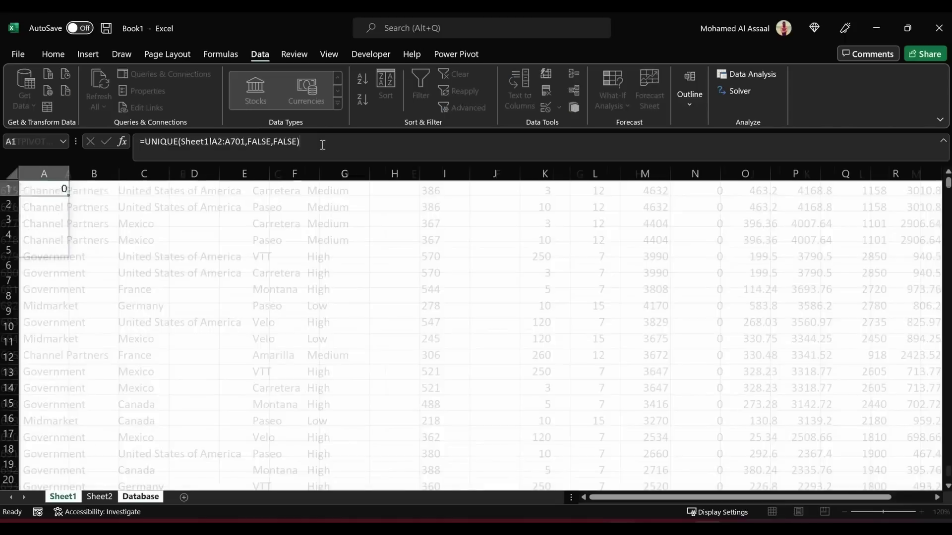
double_click(68, 171)
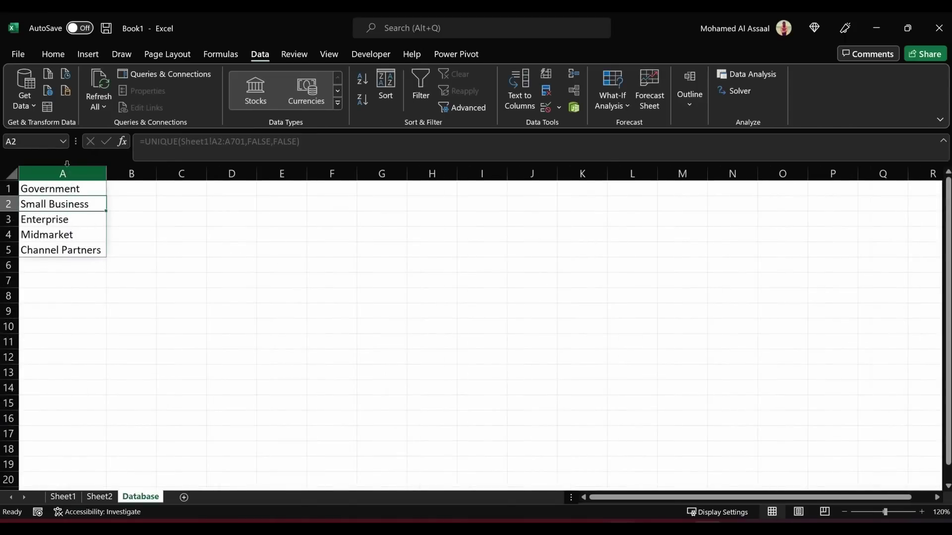
- Convert the five segment names in A1:A5 to plain values, then return to Sheet2
click(52, 188)
key(shift+Down)
key(shift+Down)
key(shift+Down)
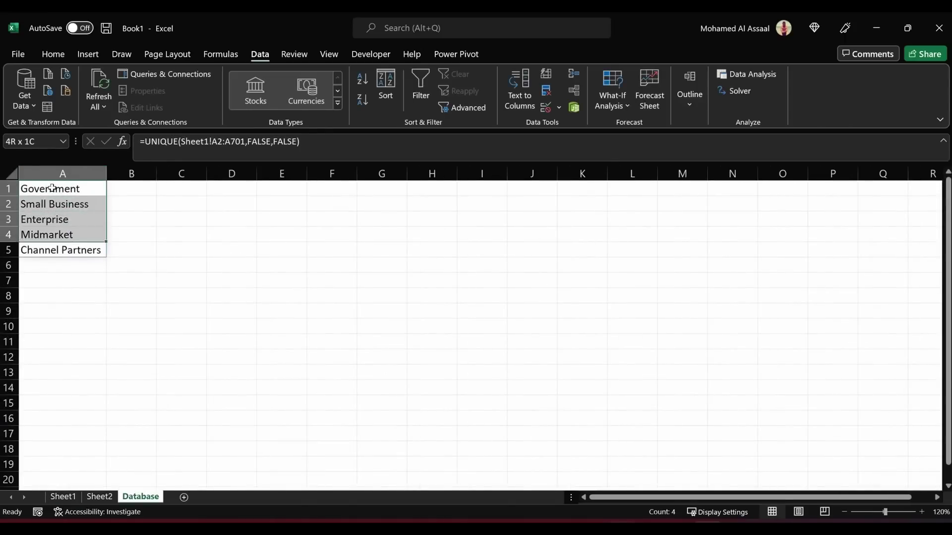
key(shift+Down)
key(ctrl+c)
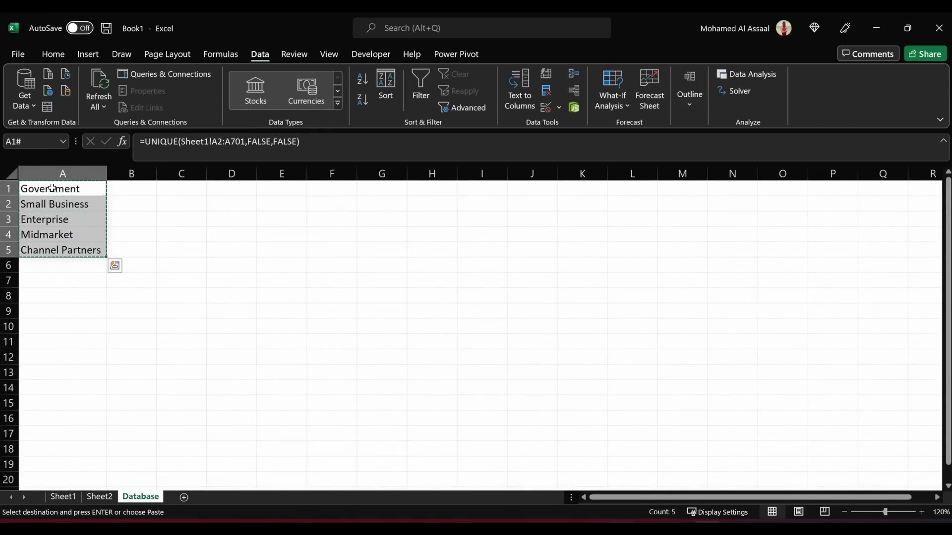
key(ctrl+v)
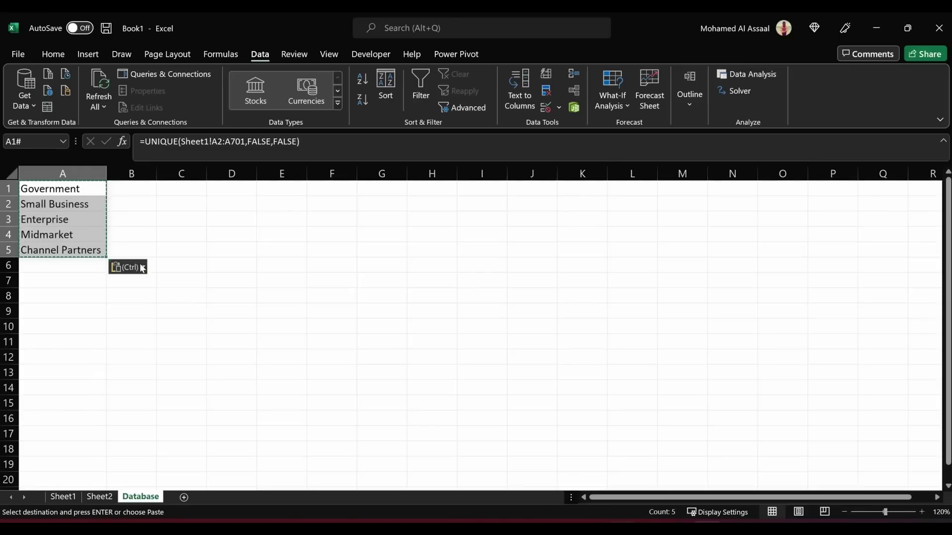
click(128, 267)
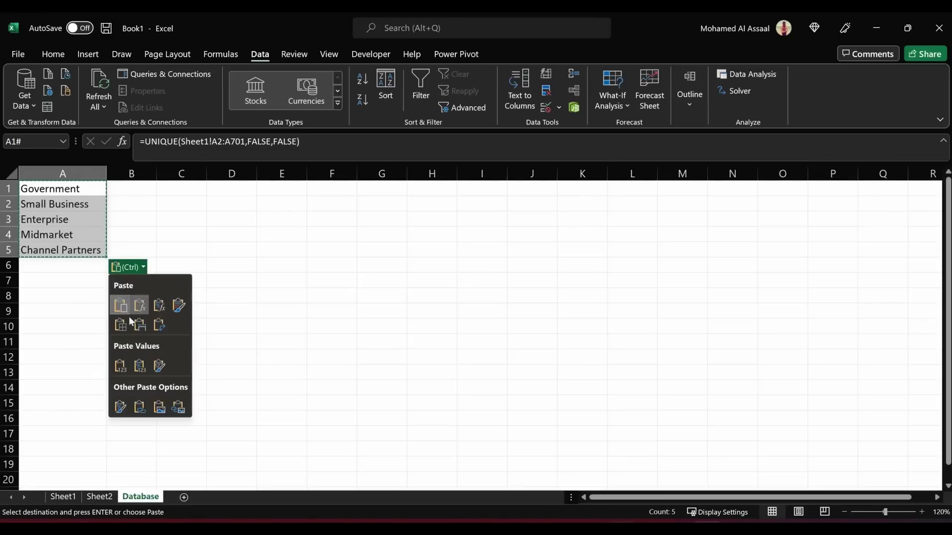
click(121, 366)
click(111, 287)
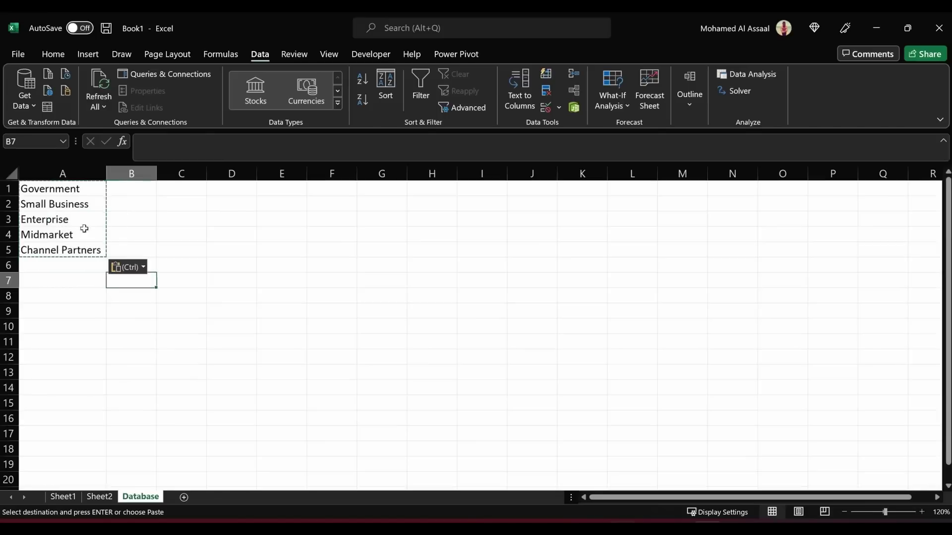
click(73, 188)
key(Escape)
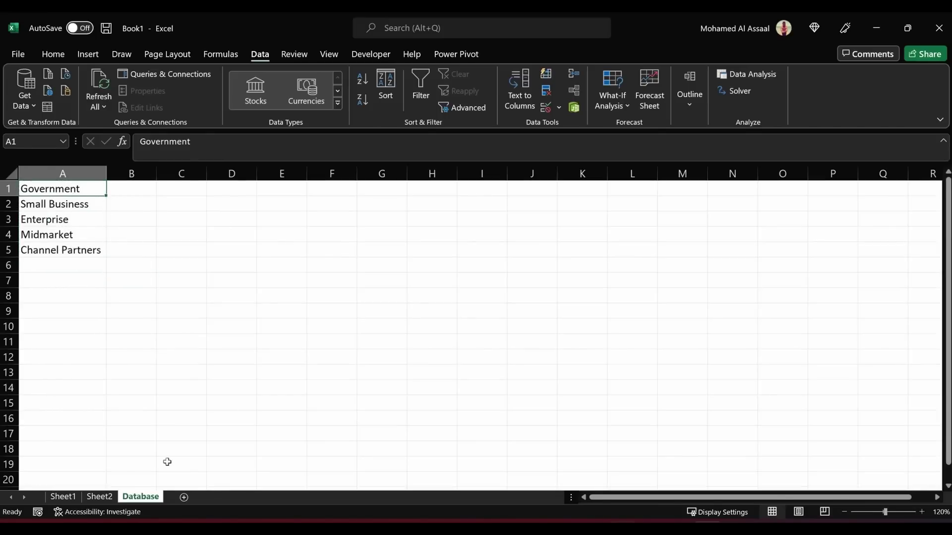
click(99, 496)
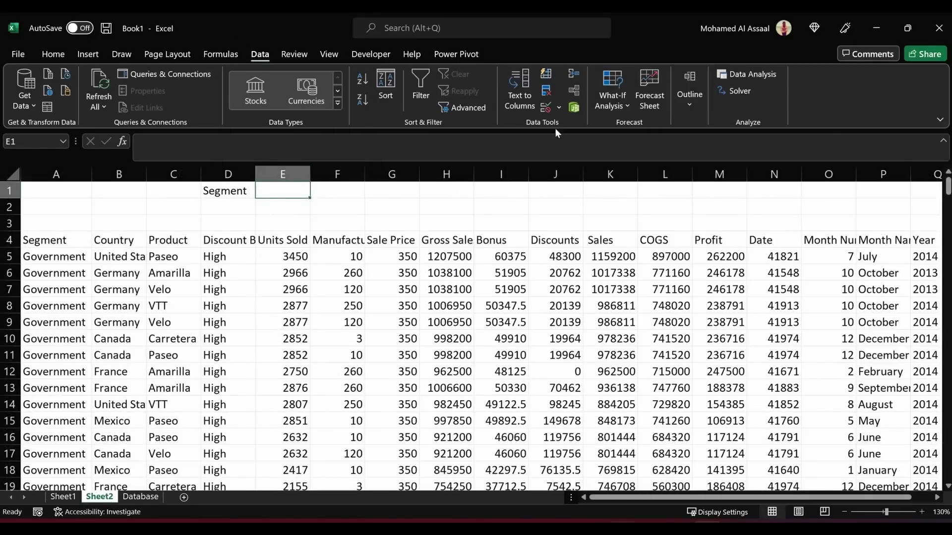
- Add List data validation to E1 with source =Database!$A$1:$A$5
click(560, 108)
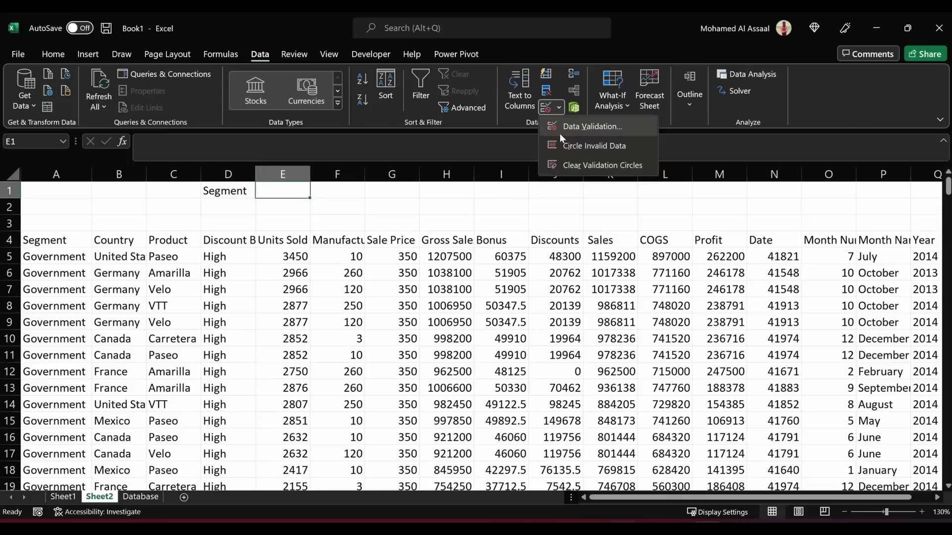
click(590, 127)
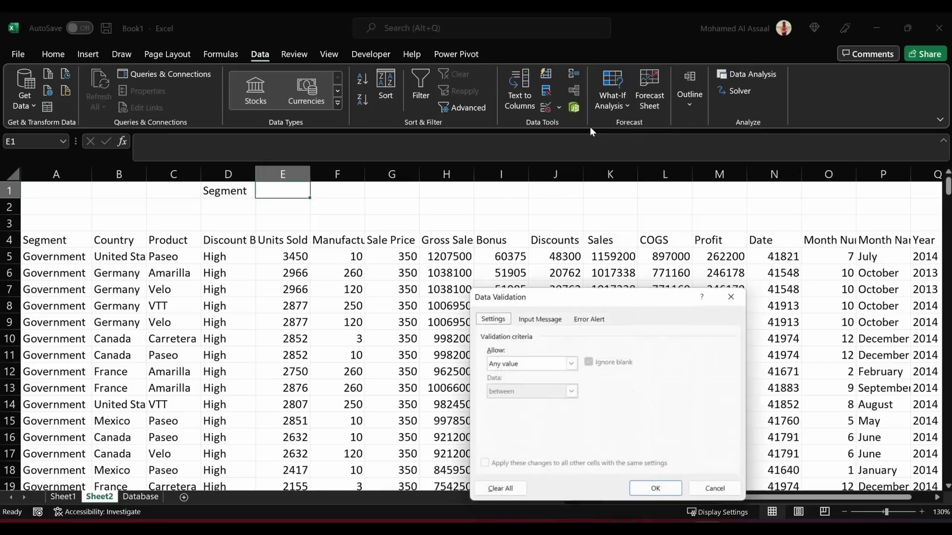
click(571, 364)
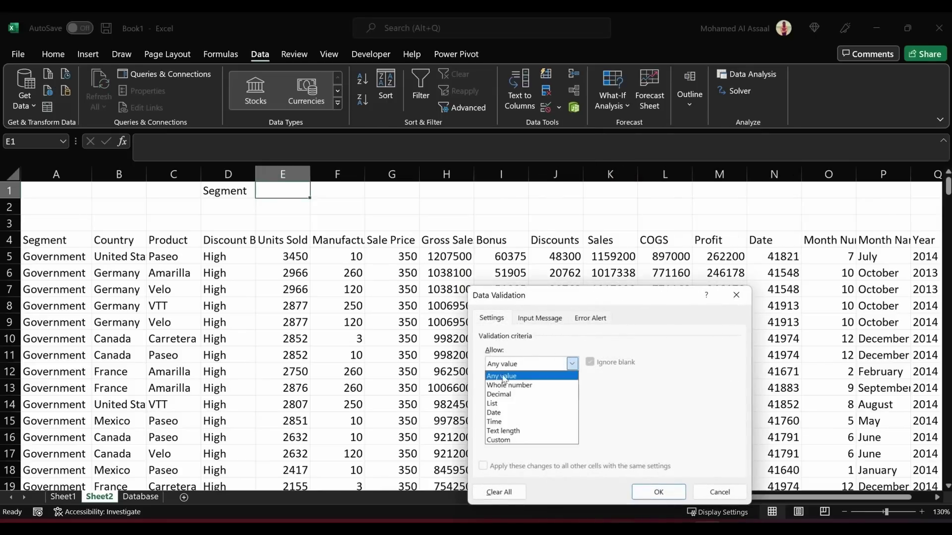
click(502, 404)
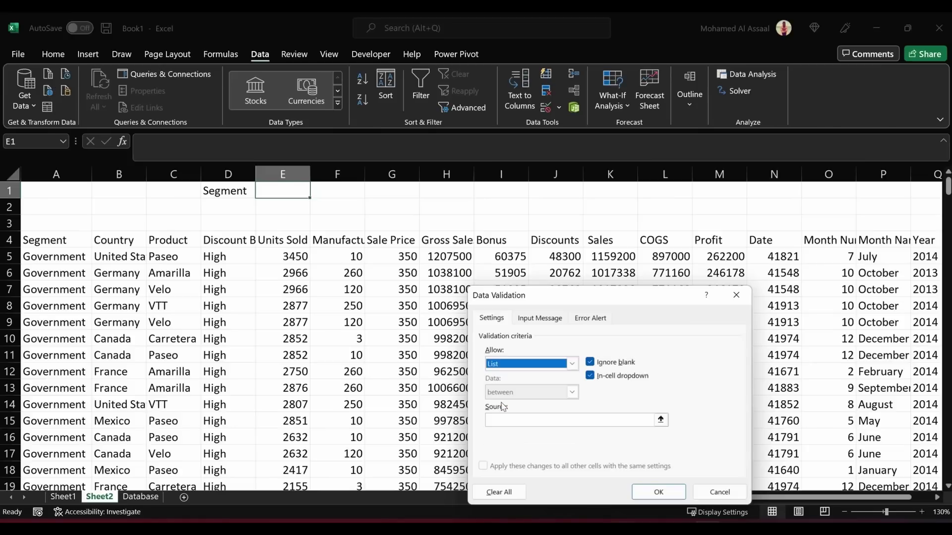
click(661, 420)
click(140, 498)
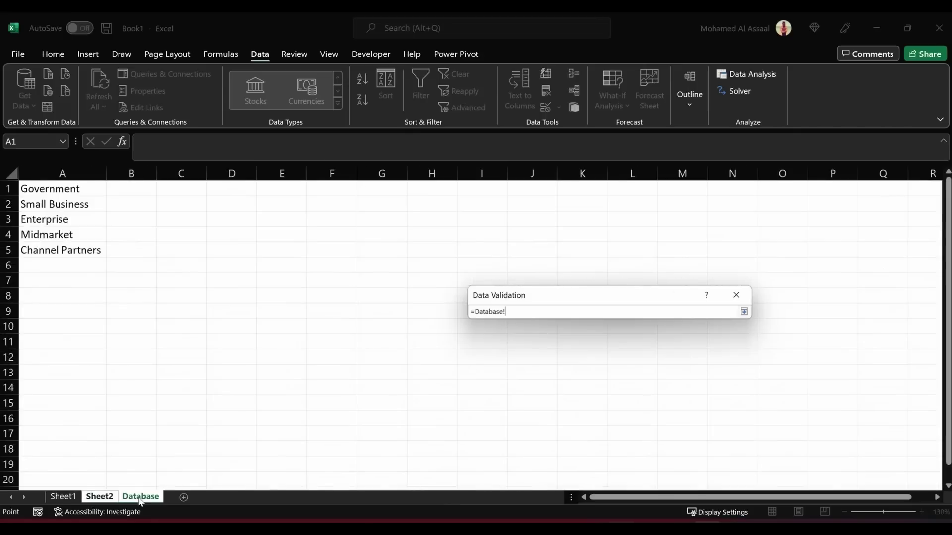
click(61, 189)
drag(62, 188, 62, 250)
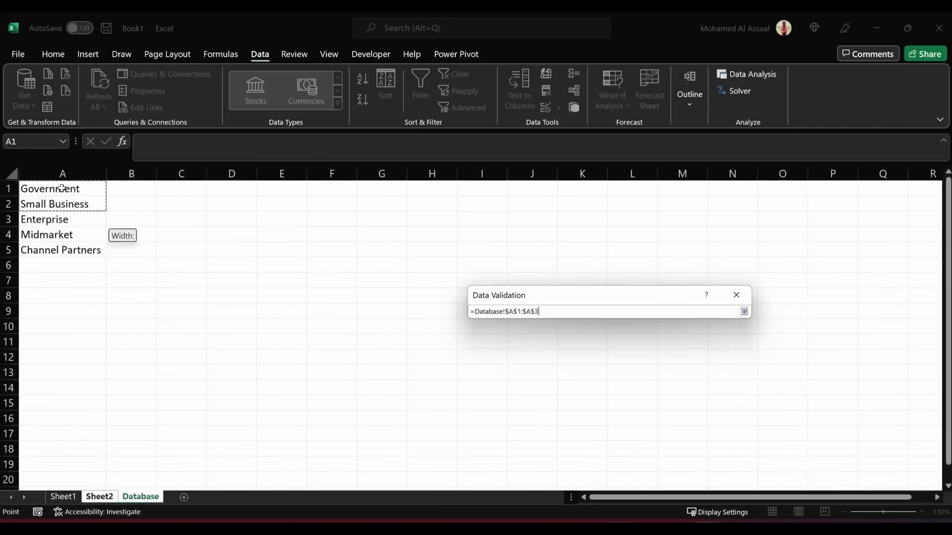
click(744, 311)
click(658, 492)
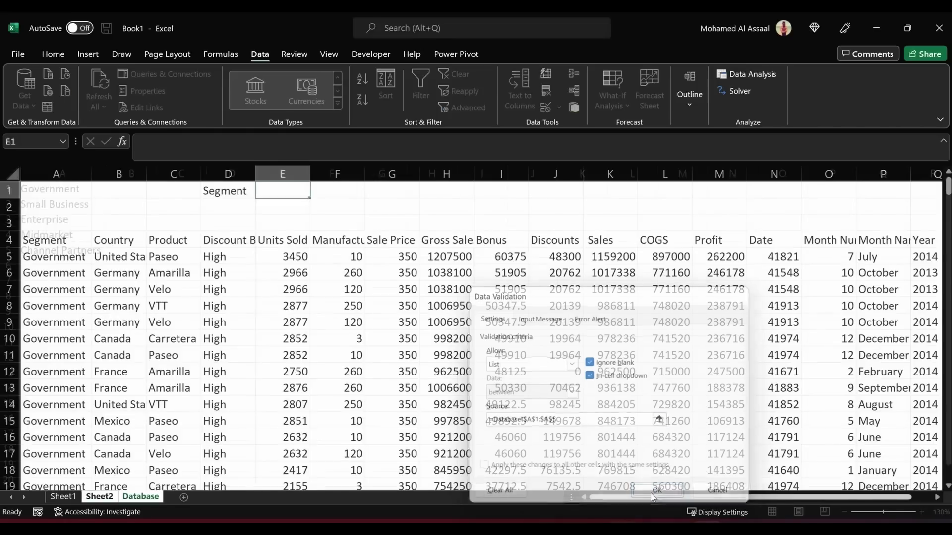
- Check that E1's dropdown offers the five segment names, closing it without choosing
click(317, 193)
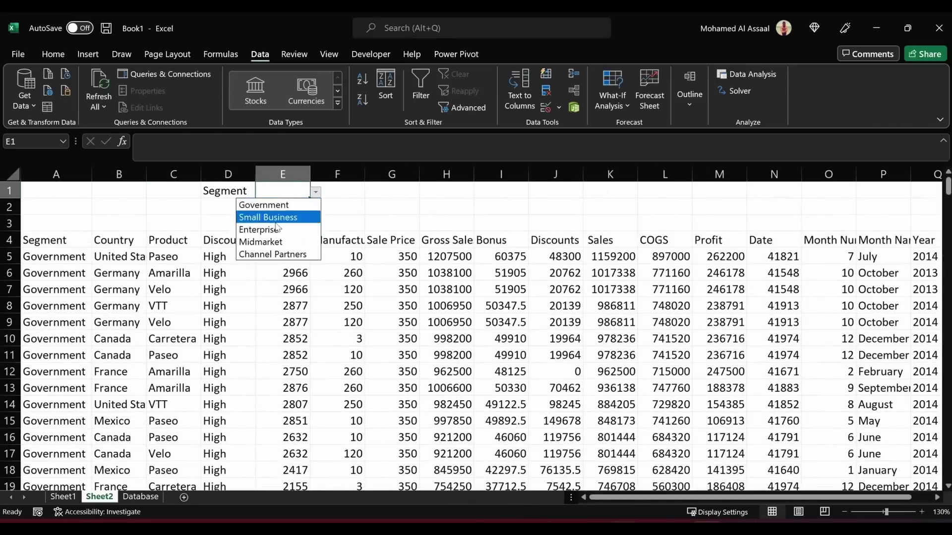
key(Escape)
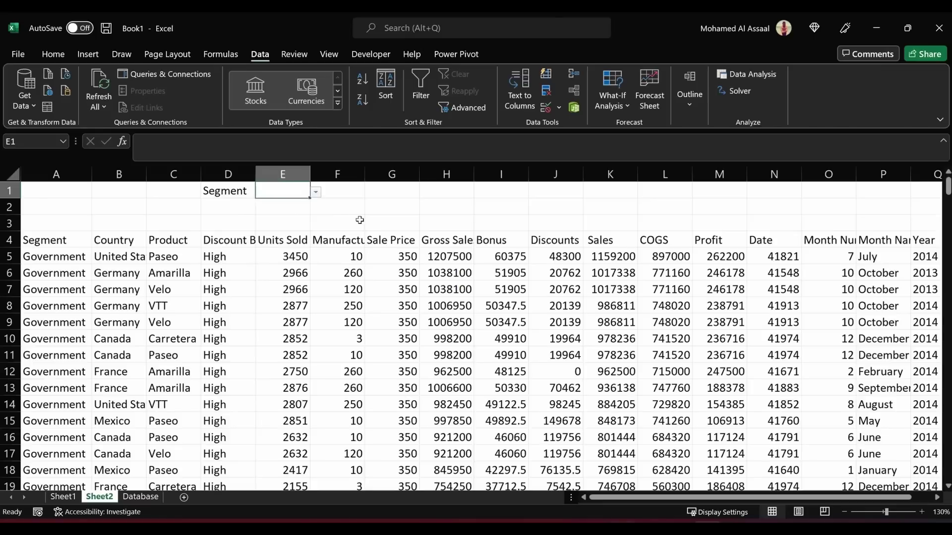
click(63, 237)
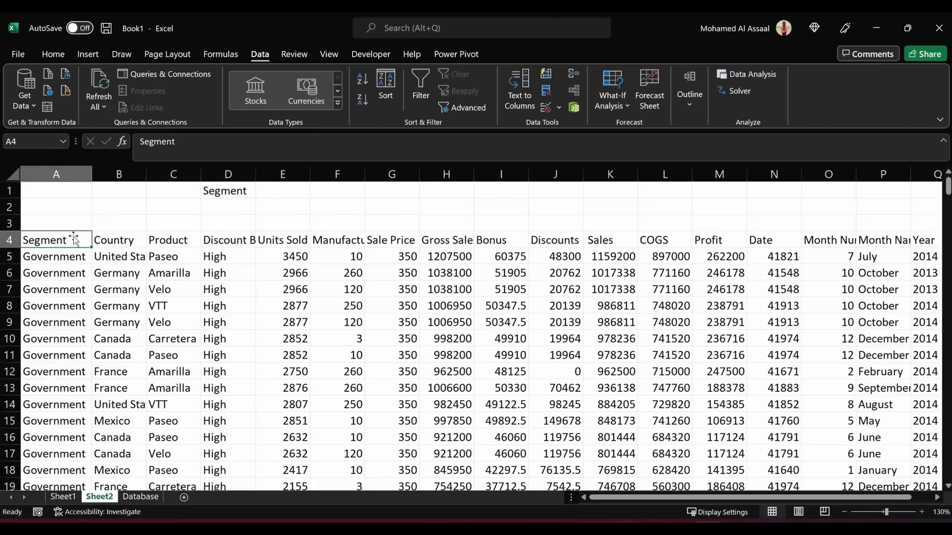
- Replace the hard-coded 'government' in A5's FILTER include condition with a reference to E1
click(56, 254)
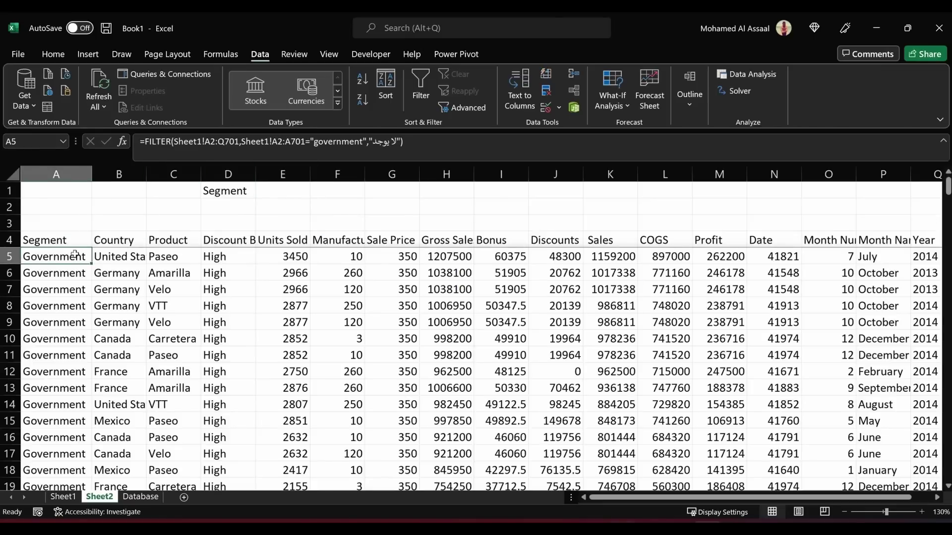
click(283, 143)
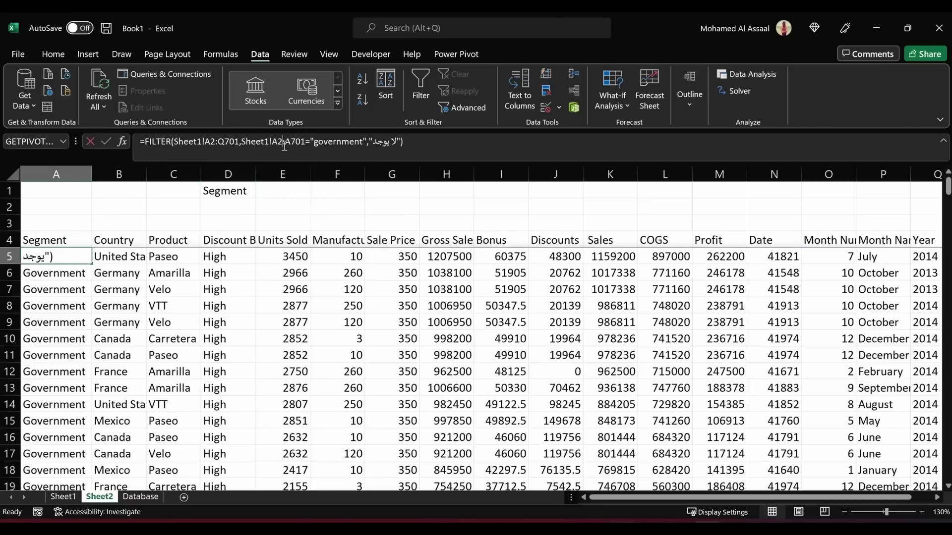
click(208, 174)
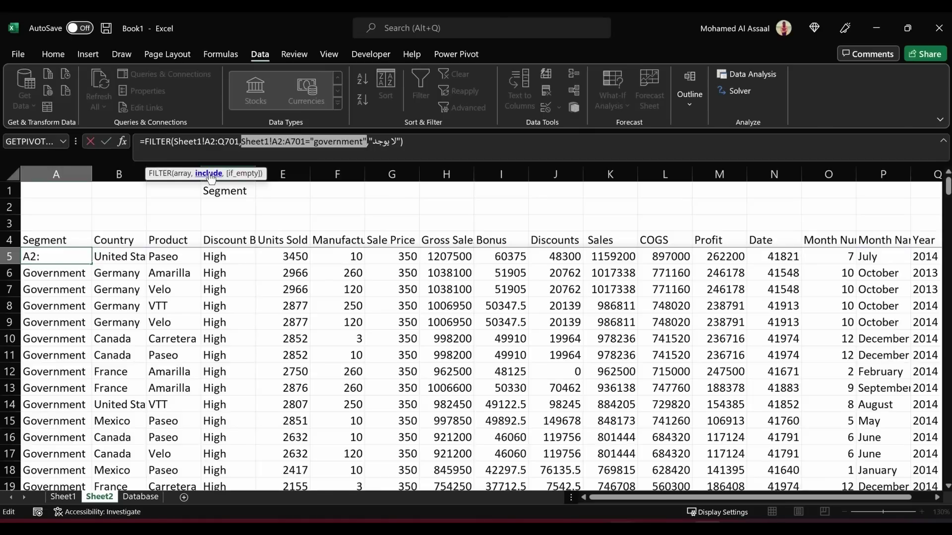
click(355, 141)
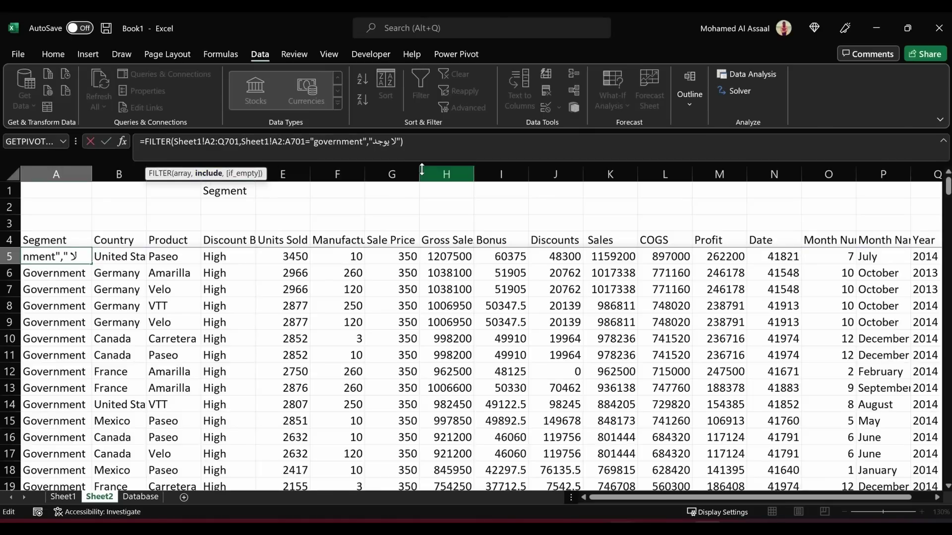
key(BackSpace)
key(BackSpace)
key(BackSpace)
key(BackSpace)
key(BackSpace)
key(BackSpace)
key(BackSpace)
key(BackSpace)
key(BackSpace)
key(BackSpace)
key(BackSpace)
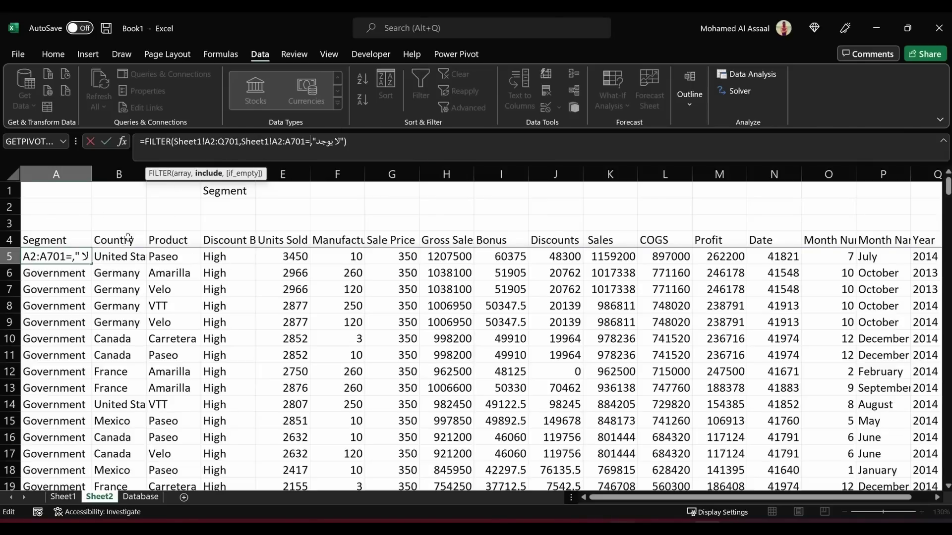
click(282, 188)
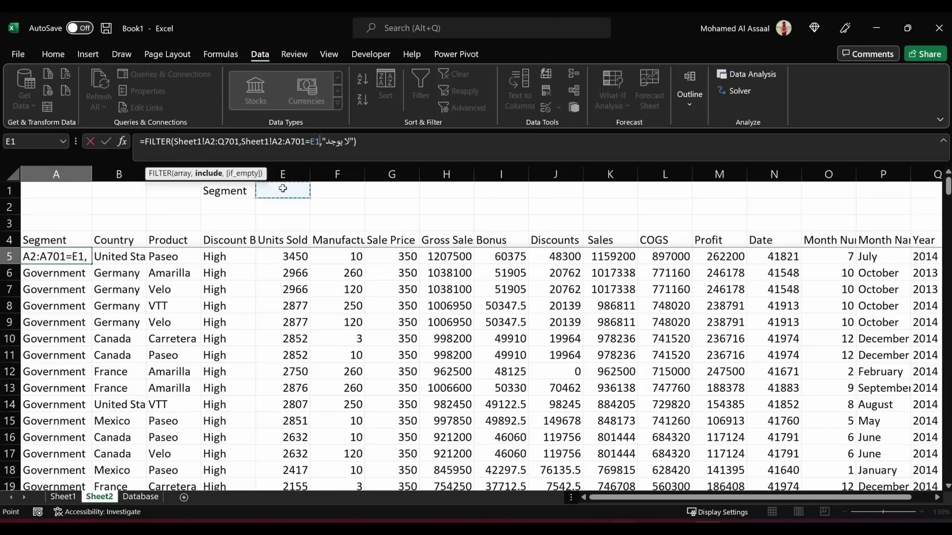
click(378, 148)
key(Return)
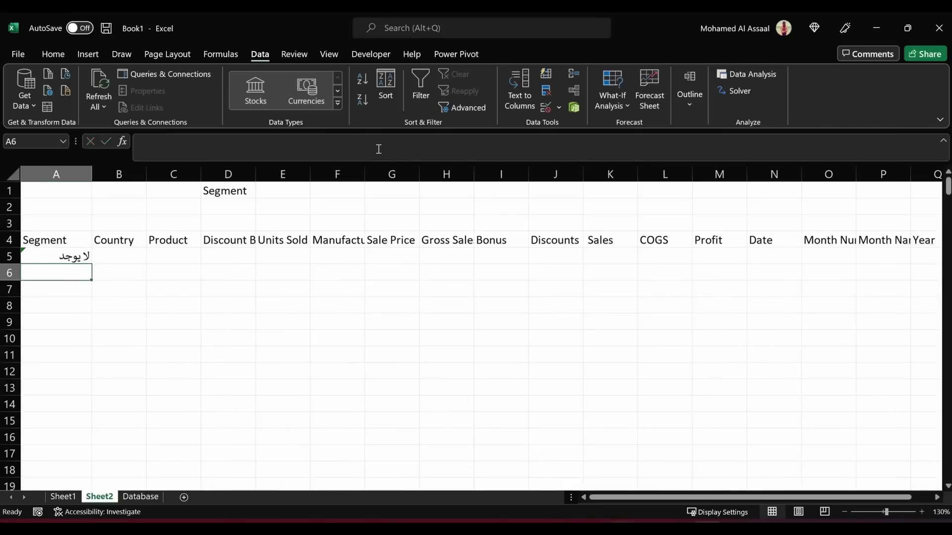
- Choose Small Business in E1 and autofit column A to show full segment names
click(46, 254)
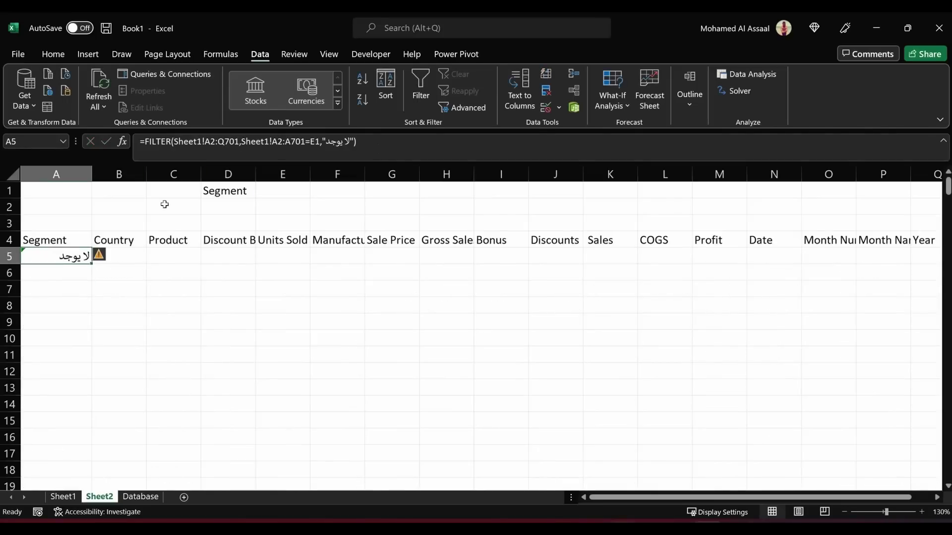
click(314, 189)
click(297, 191)
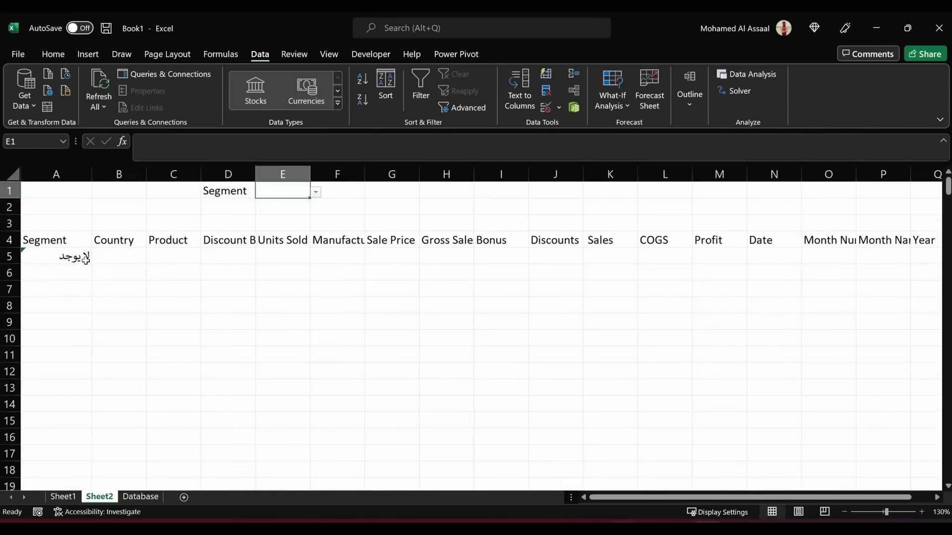
click(86, 258)
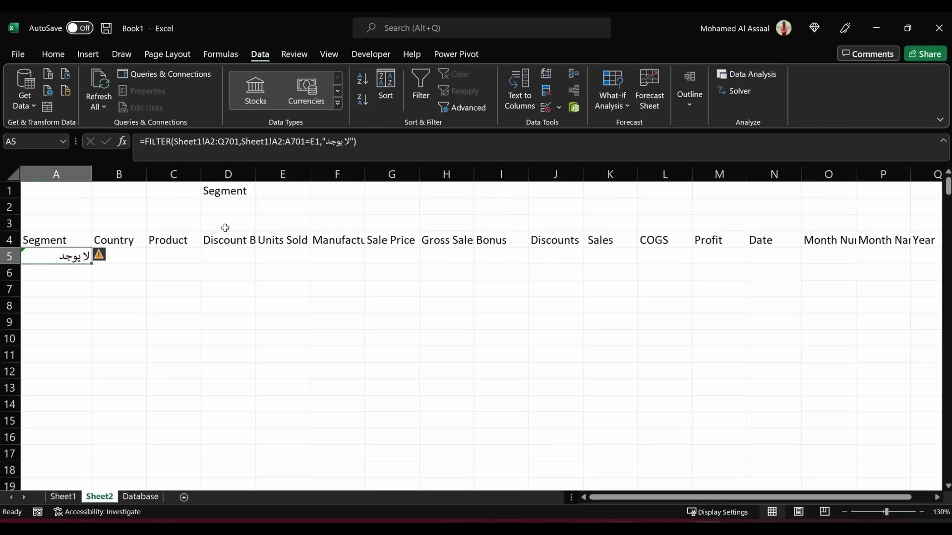
click(286, 192)
click(316, 192)
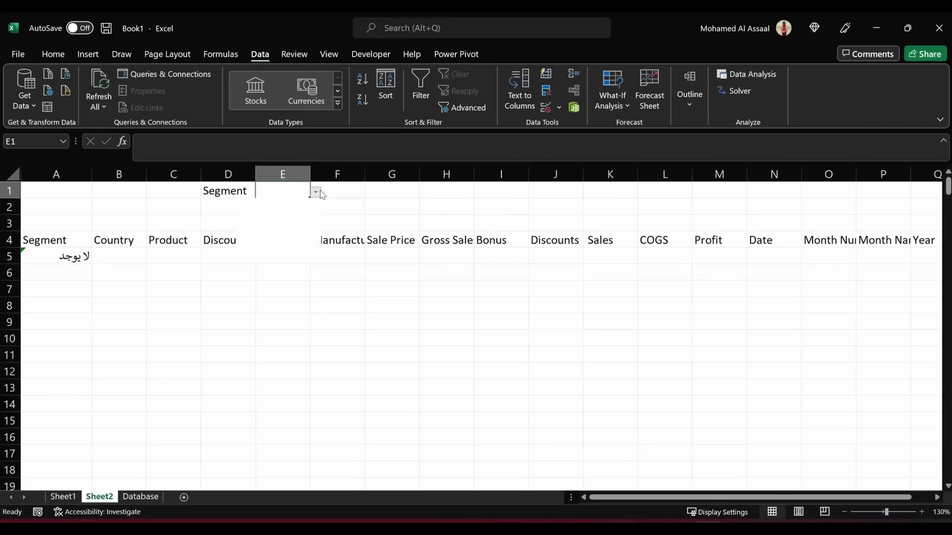
click(273, 216)
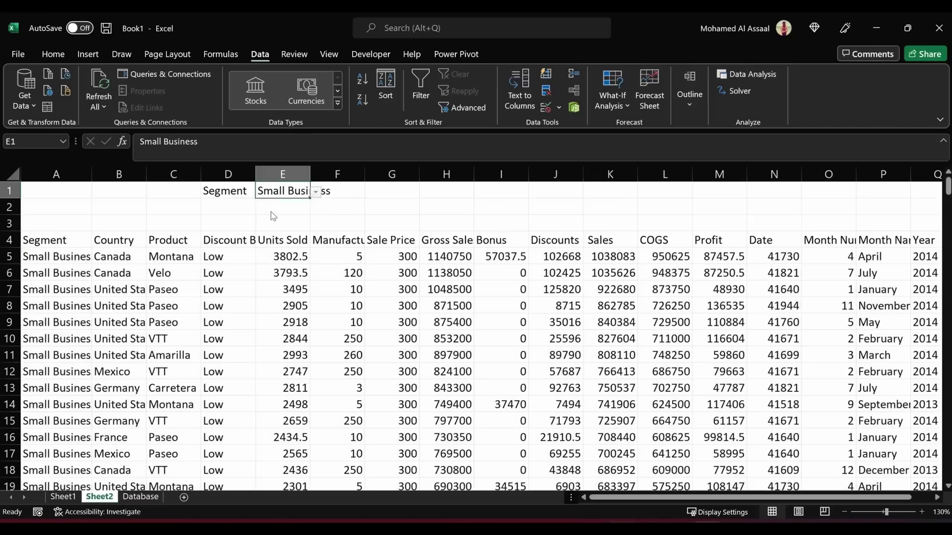
click(100, 317)
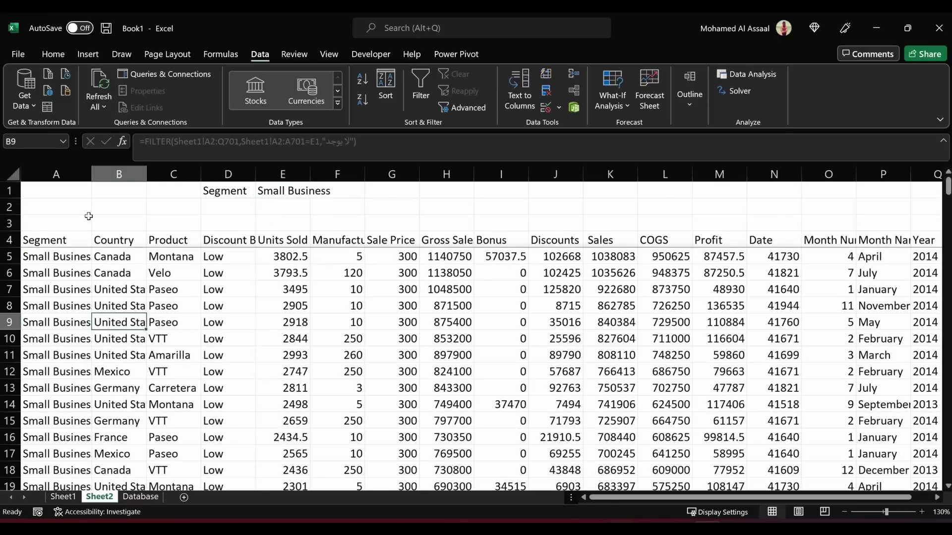
double_click(92, 175)
- Switch E1 to Midmarket, review the filtered rows, and autofit column E
click(309, 191)
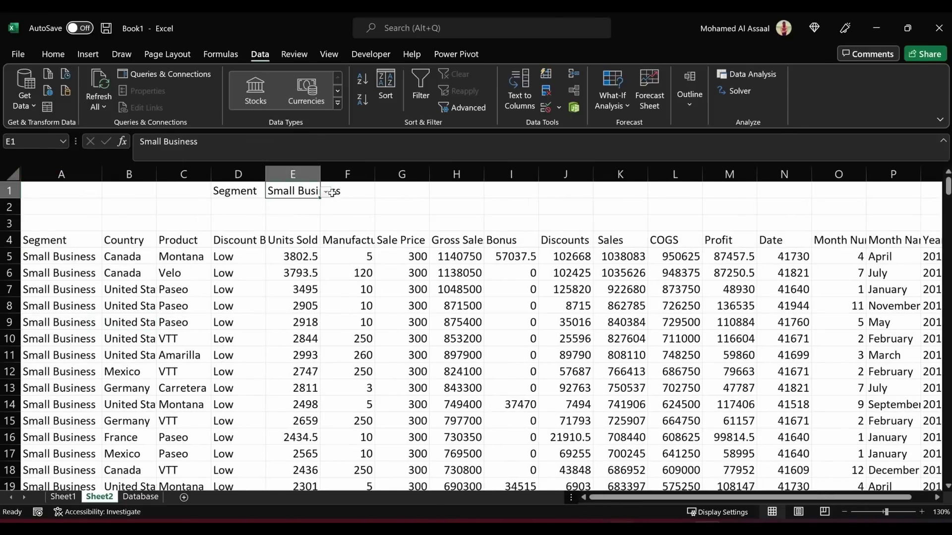
click(328, 193)
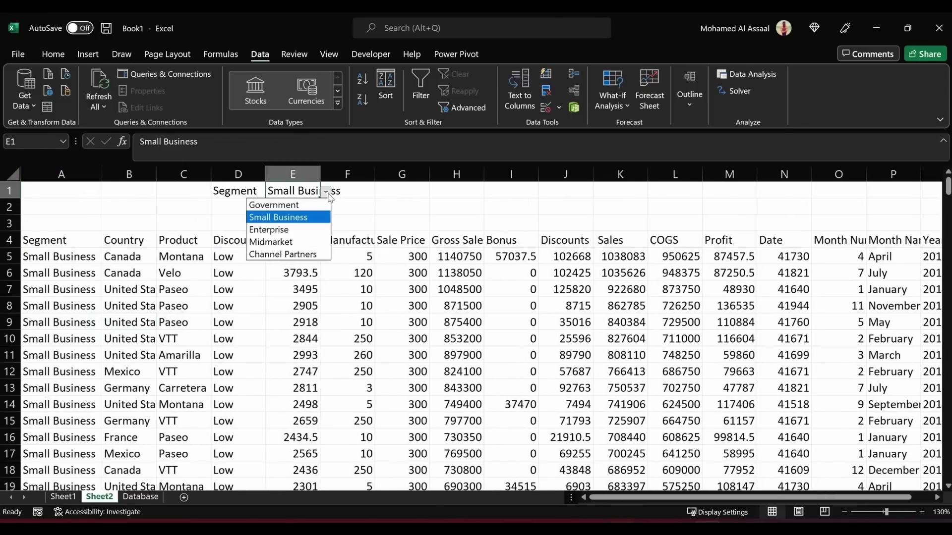
click(277, 242)
click(99, 317)
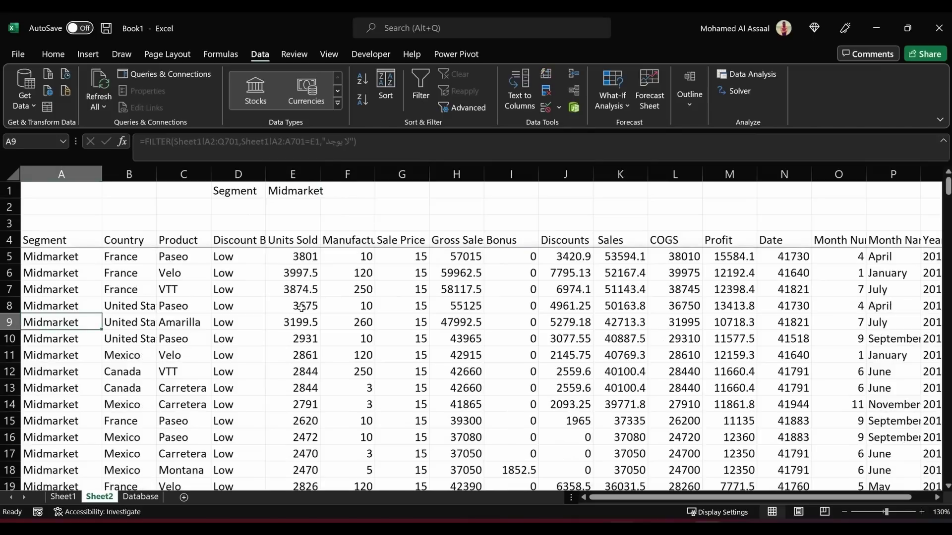
key(Up)
key(Right)
key(Right)
key(Right)
key(Right)
key(Right)
key(Right)
key(Right)
key(Right)
key(Right)
key(Right)
key(Right)
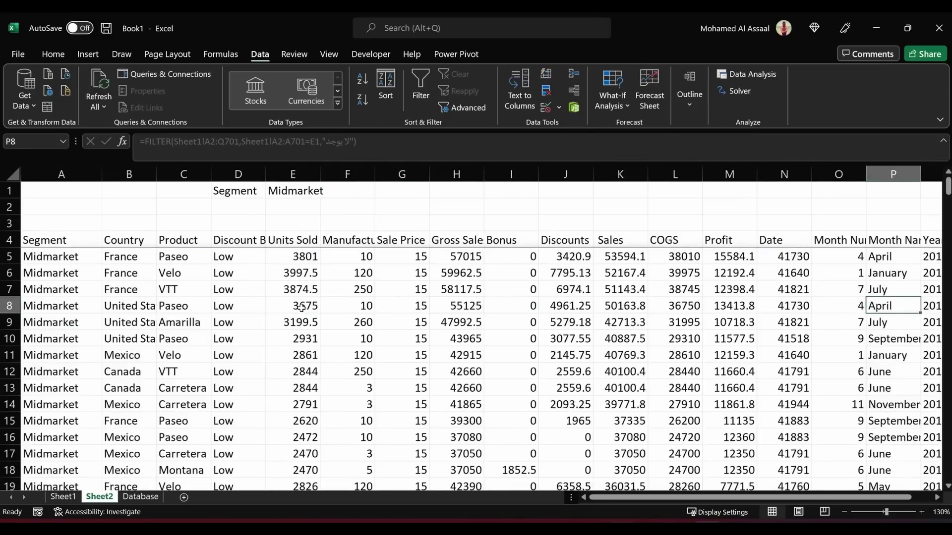
key(Right)
key(Right)
key(Right)
key(Up)
key(Up)
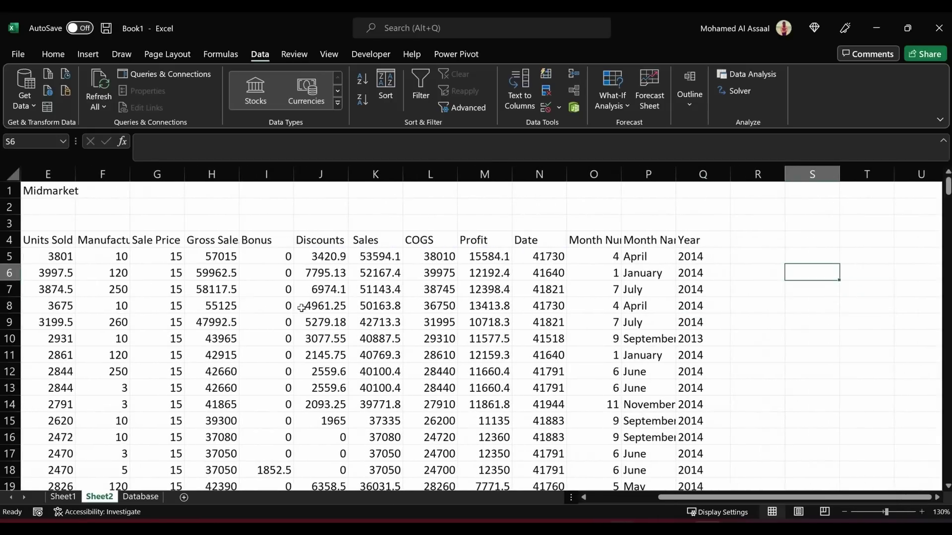
key(Up)
key(Up)
key(Up)
key(Up)
key(Left)
key(Left)
key(Left)
key(Left)
key(Left)
key(Left)
key(Left)
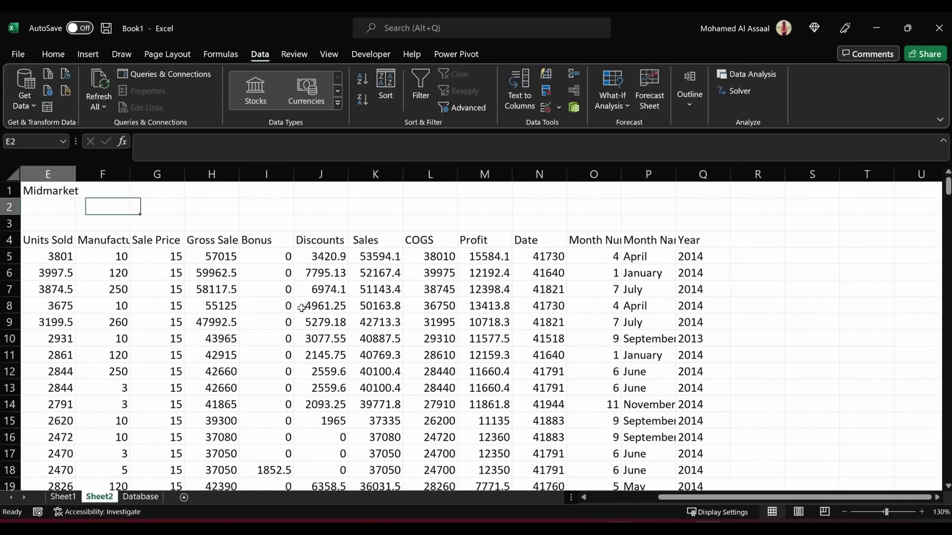
key(Home)
key(Right)
key(Right)
key(Right)
key(Right)
key(Up)
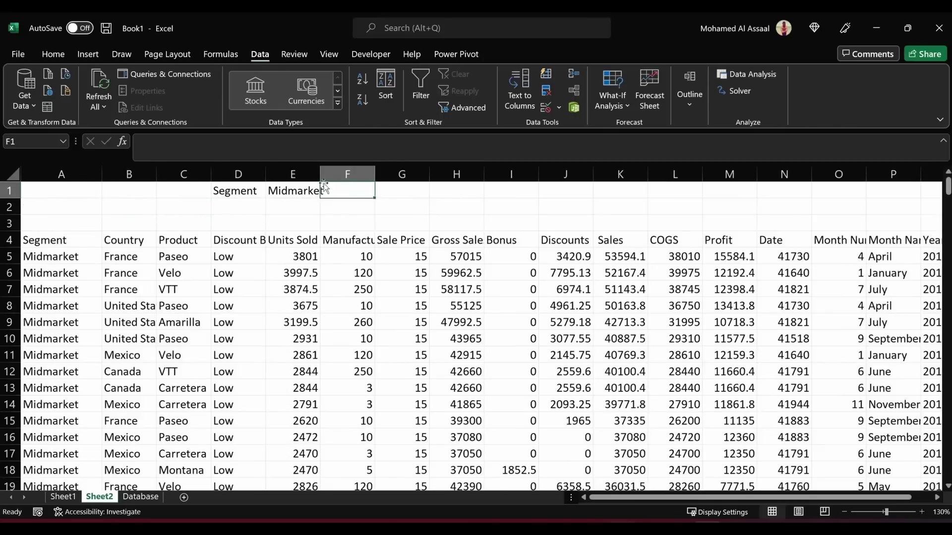
double_click(320, 174)
- Label G1 as Bonus and start, then cancel, a first H1 formula over K5:K104
click(394, 187)
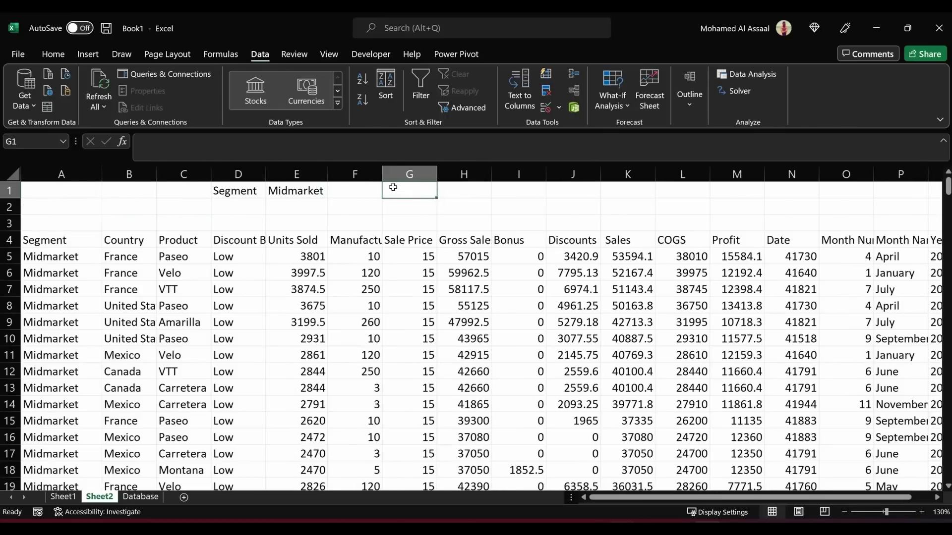
text(Bonus)
key(Tab)
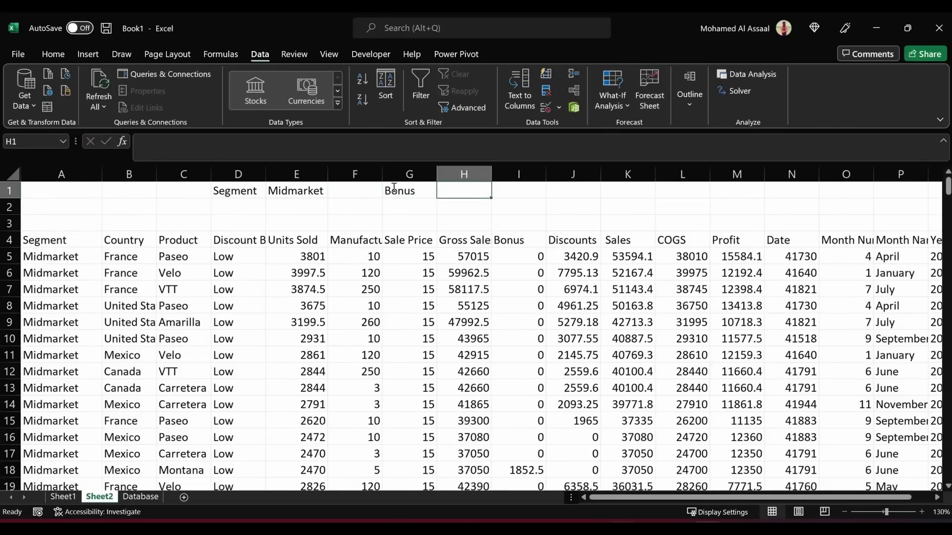
text(=)
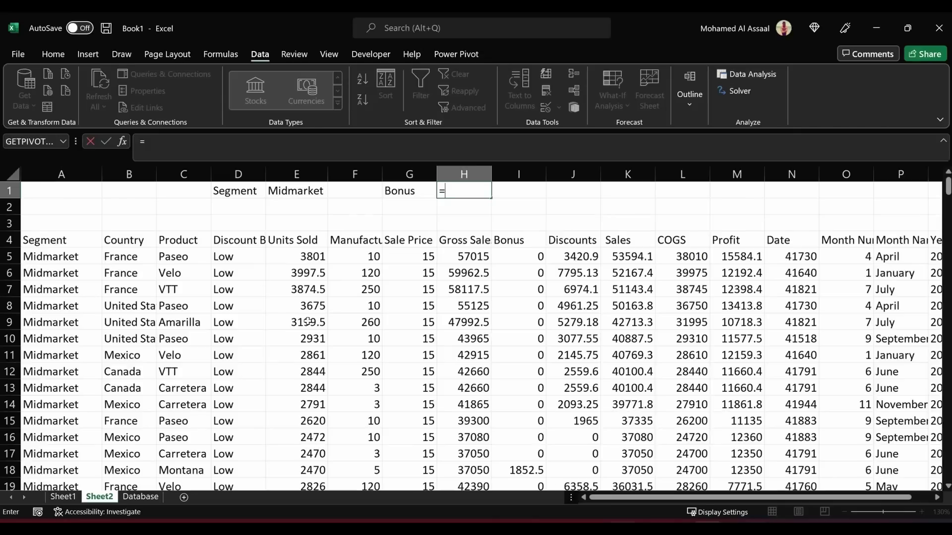
click(624, 257)
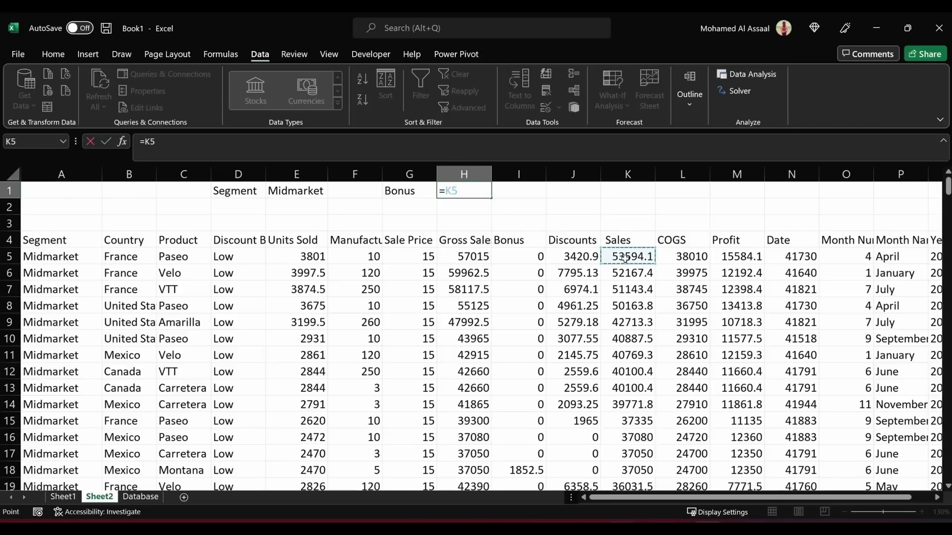
key(ctrl+shift+Down)
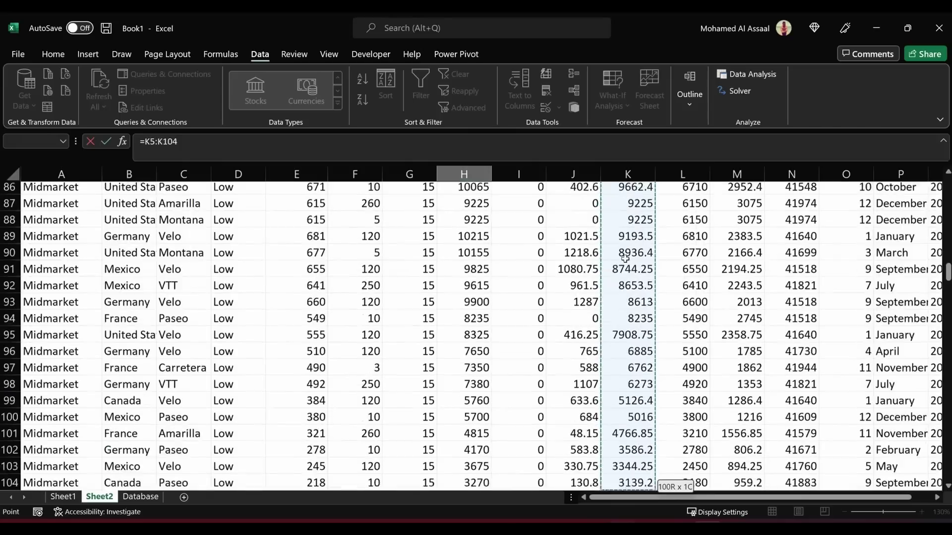
key(Escape)
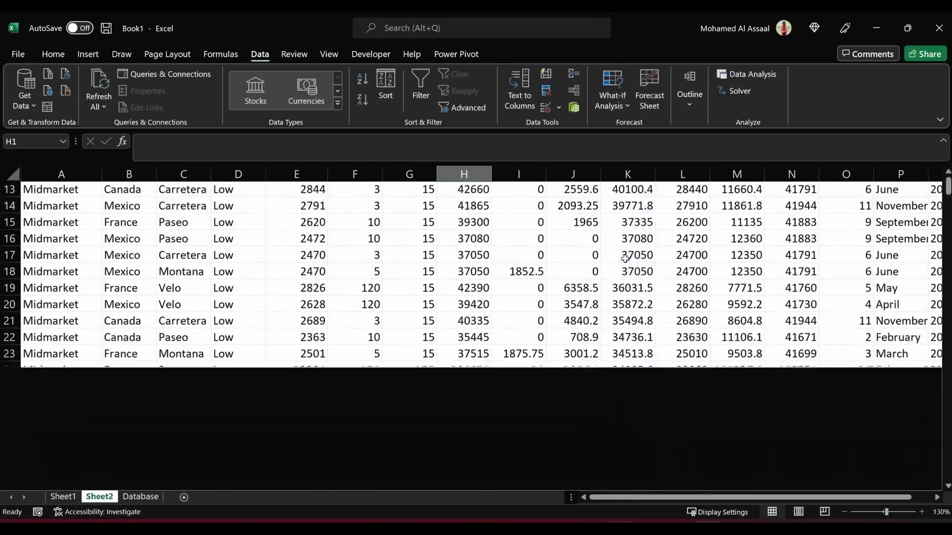
- Enter =SUM(K5:K104)*0.03 in H1 to compute the 3% bonus
text(=y)
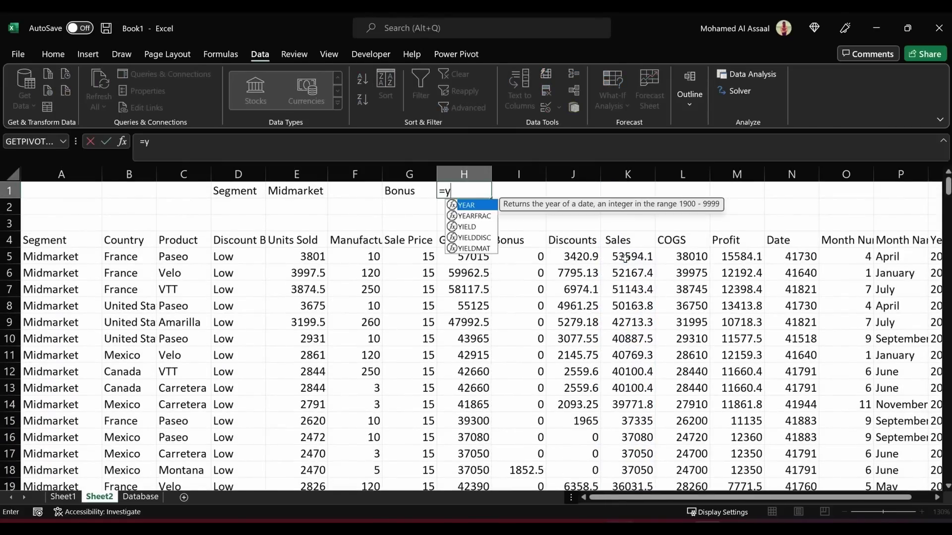
key(BackSpace)
text(um)
key(BackSpace)
key(BackSpace)
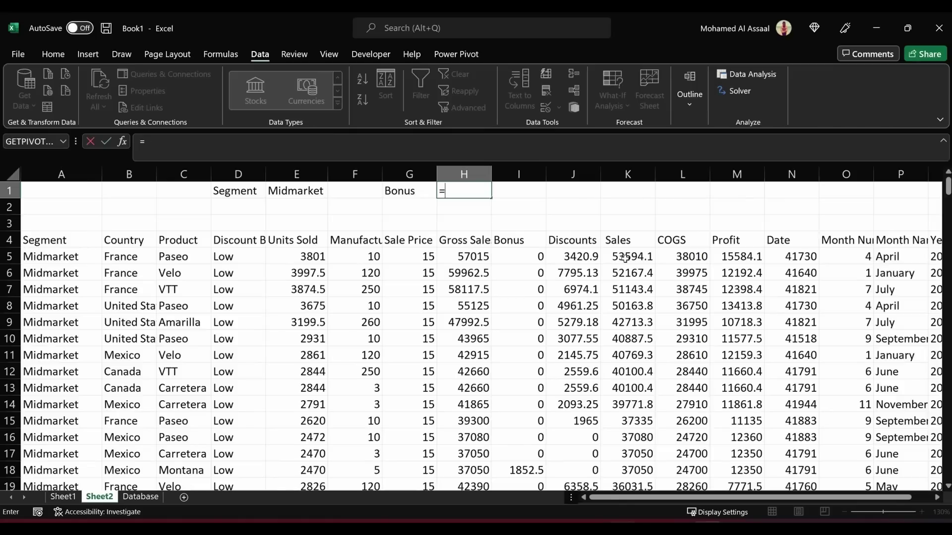
text(sum)
key(Tab)
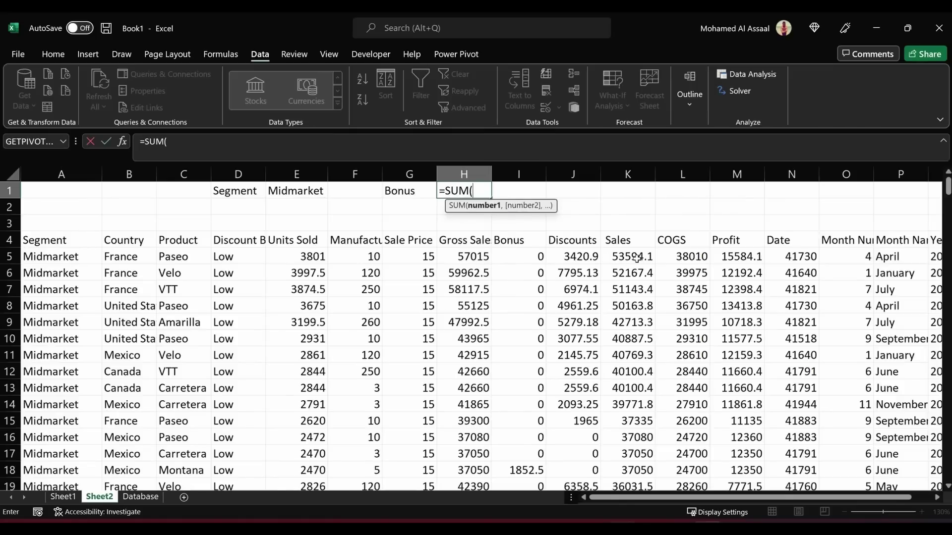
click(637, 258)
key(ctrl+shift+Down)
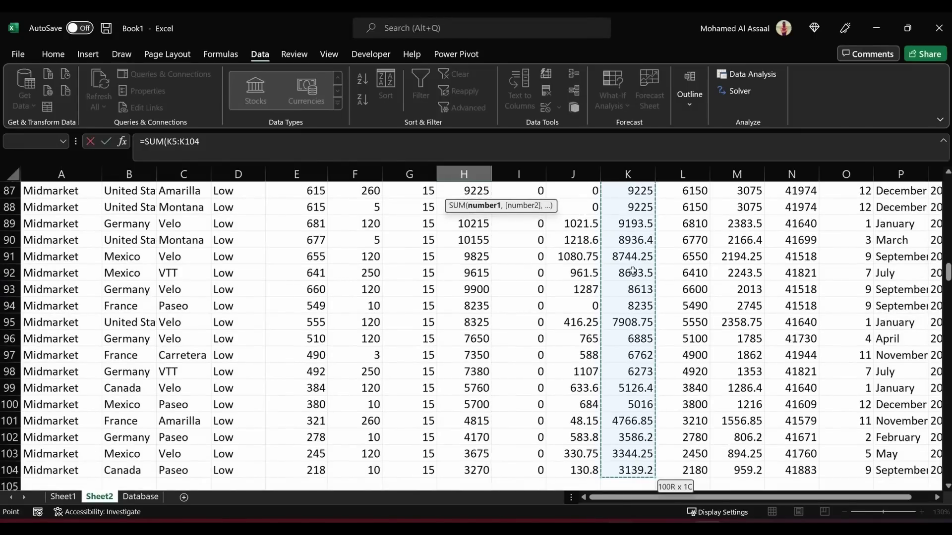
key(ctrl+BackSpace)
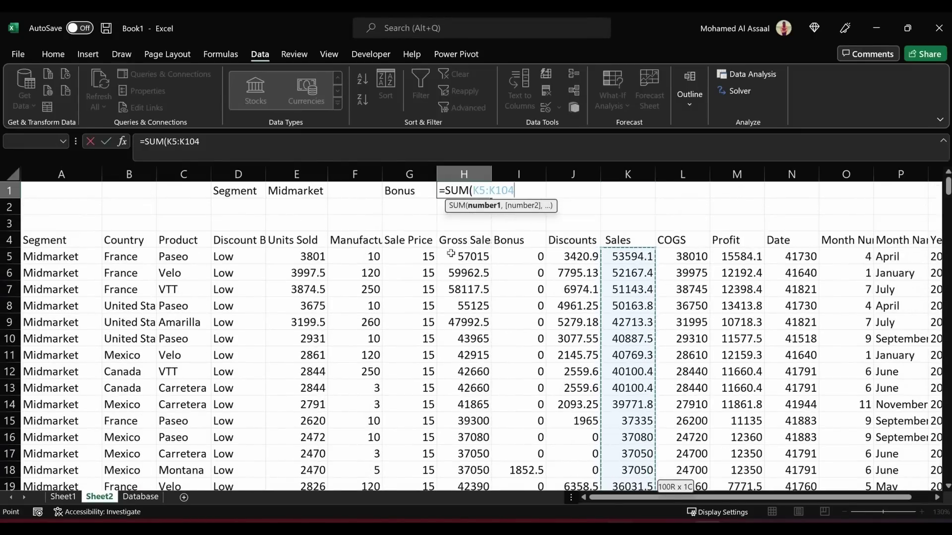
text()*)
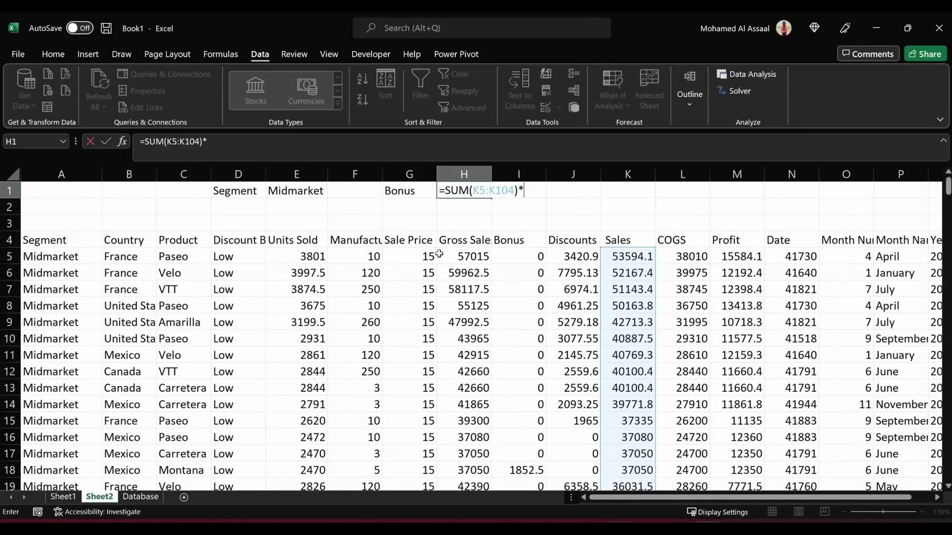
text(0.03)
key(Return)
key(Left)
- Format the Bonus in H1 to show no decimal places
click(471, 186)
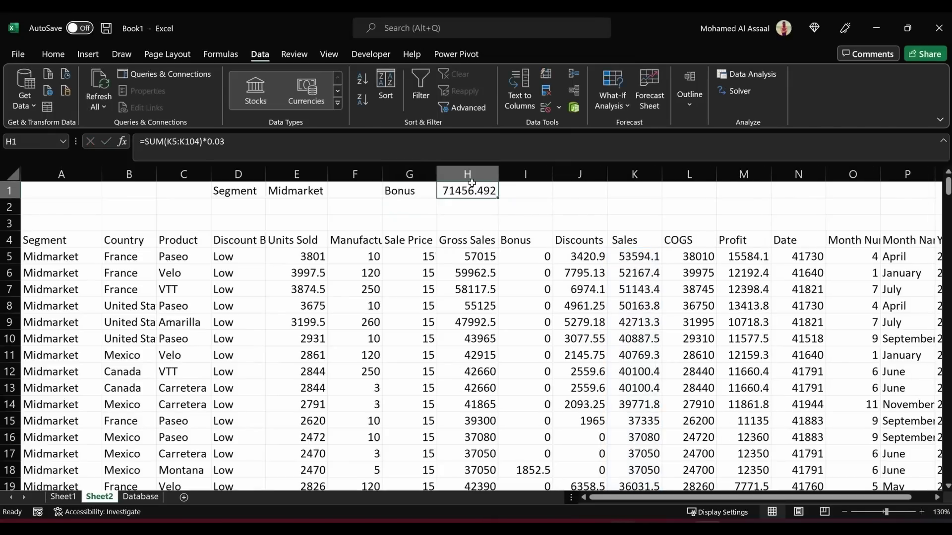
click(55, 55)
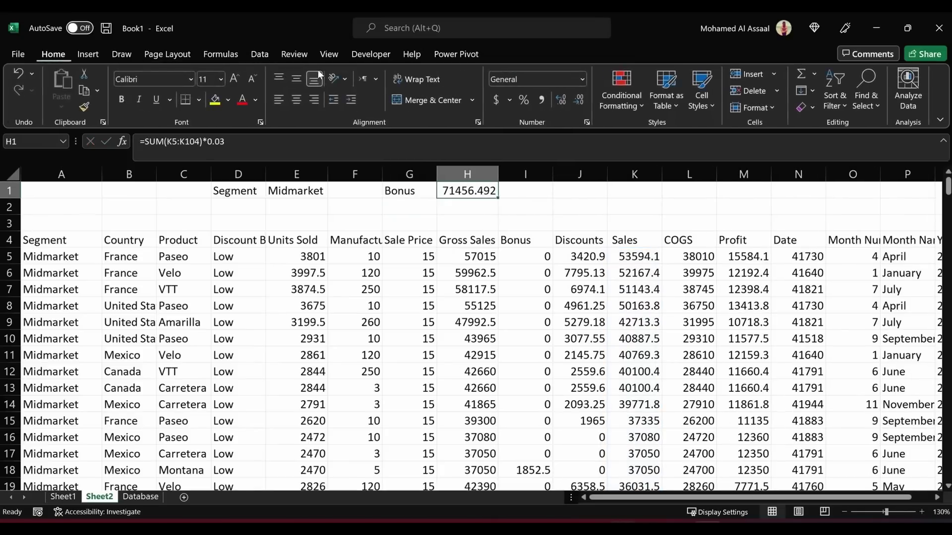
click(557, 99)
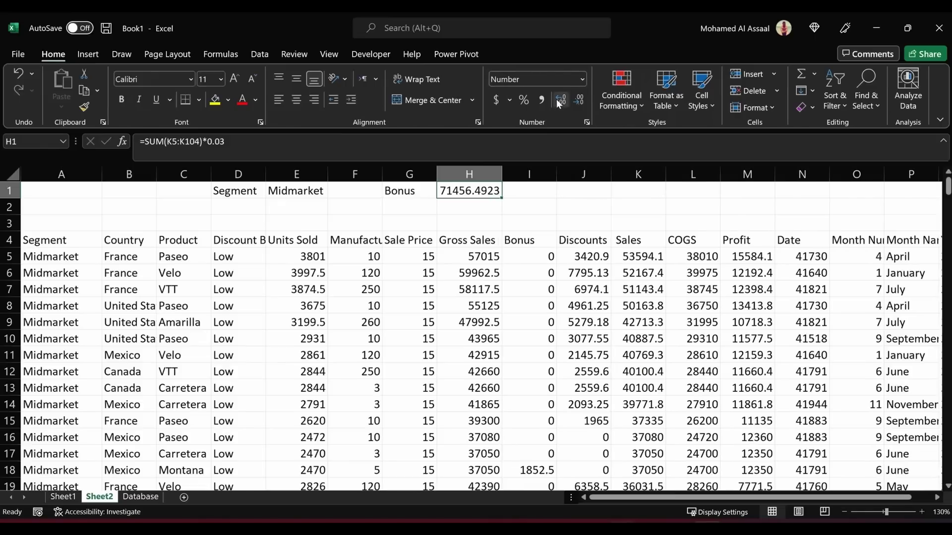
click(582, 103)
click(582, 103)
click(582, 103)
click(582, 103)
click(379, 220)
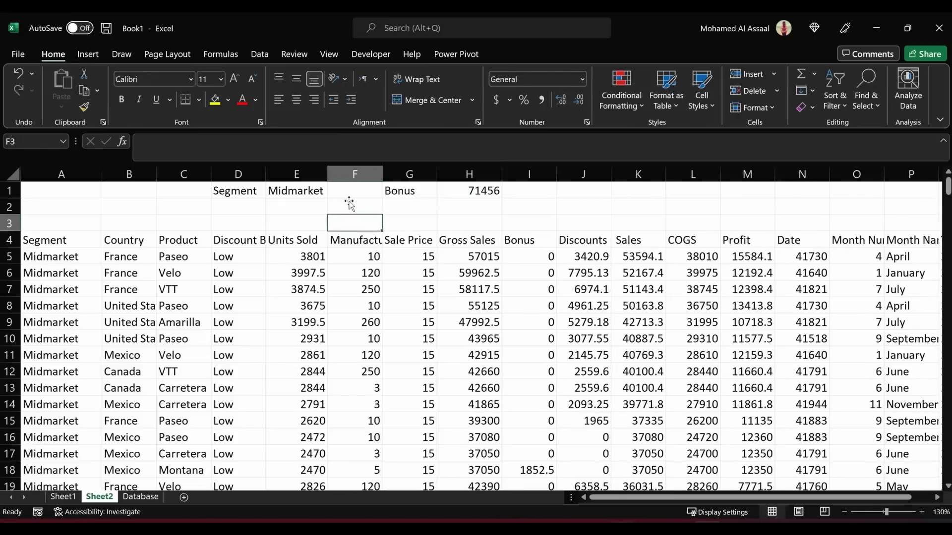
- Cycle E1 through Small Business and Midmarket, ending on Government
click(311, 195)
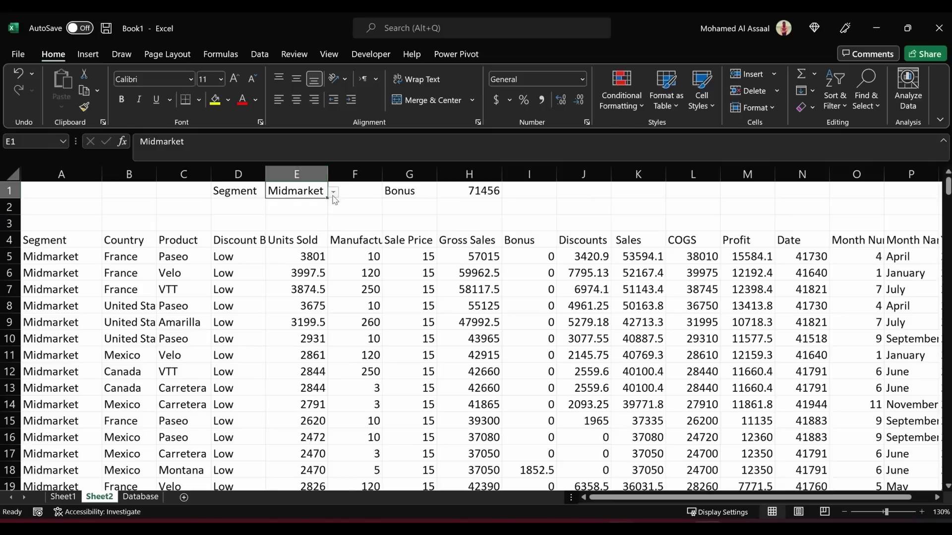
click(333, 193)
click(290, 221)
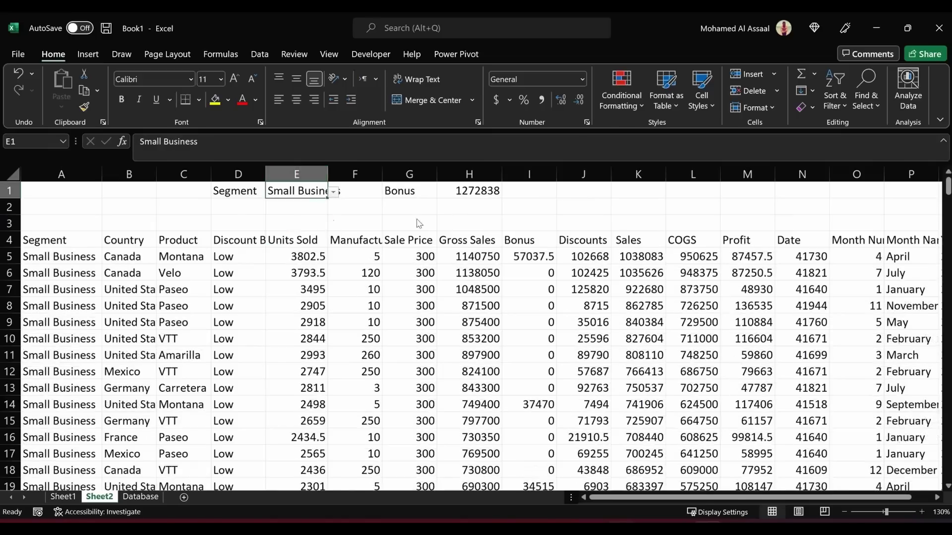
click(333, 192)
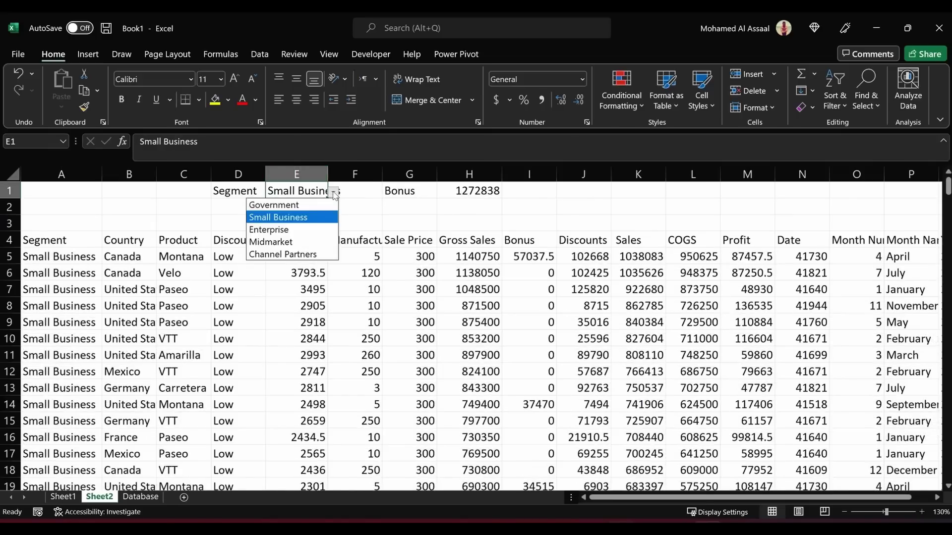
click(277, 241)
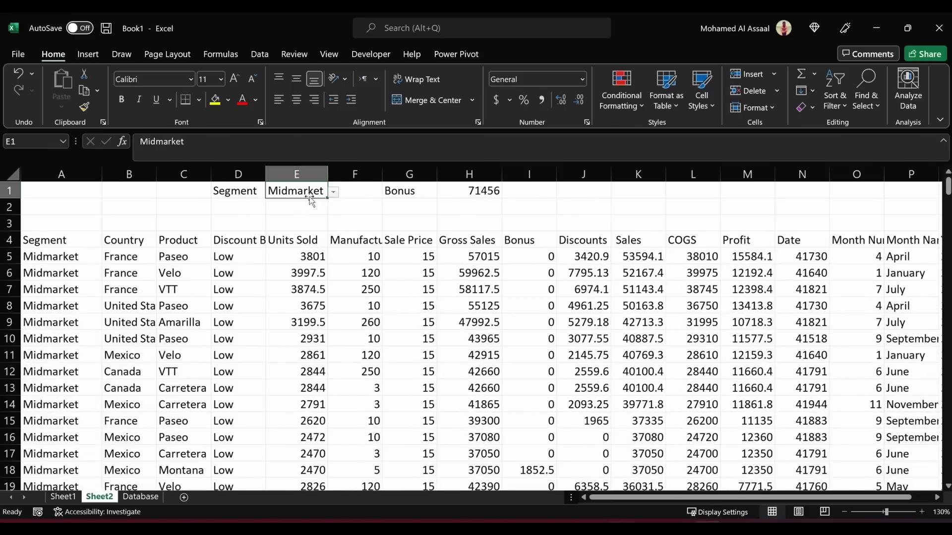
click(333, 192)
click(286, 210)
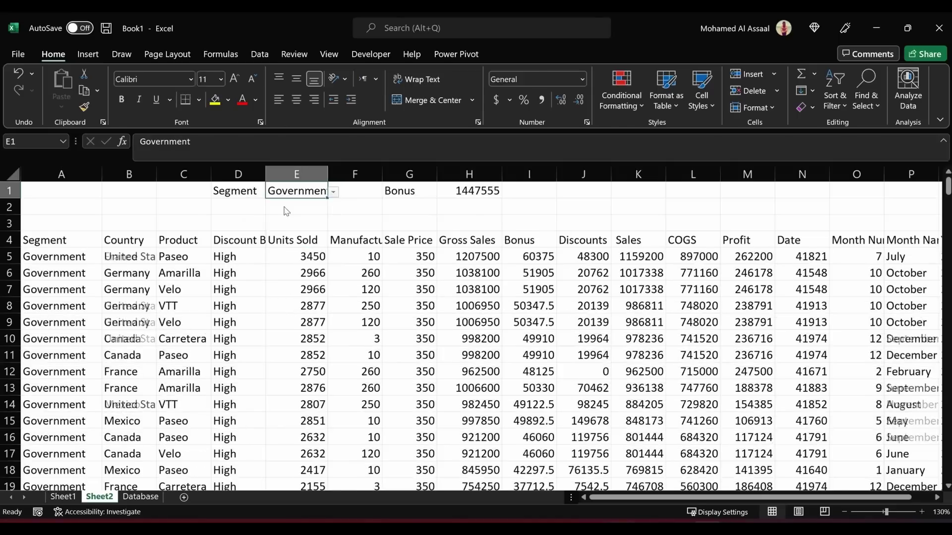
click(473, 223)
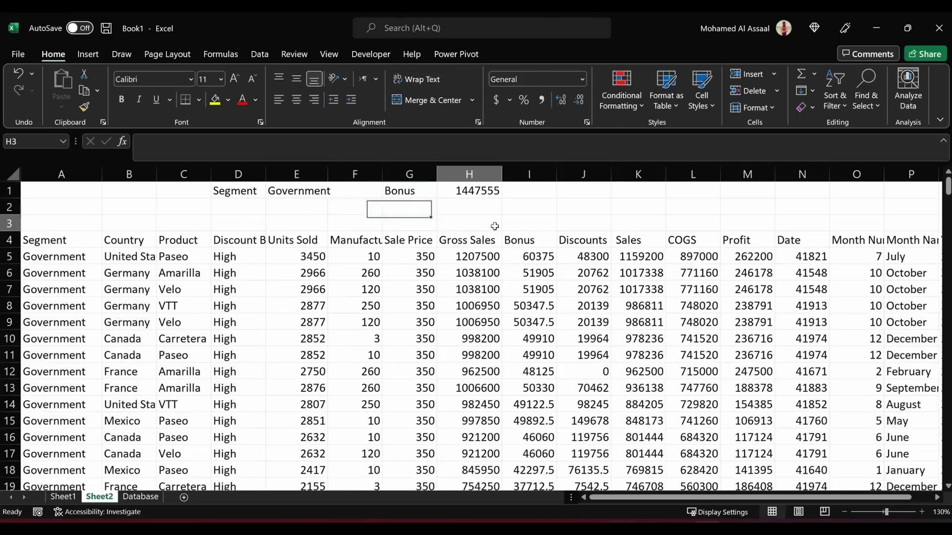
- Inspect the table headers and A5's FILTER formula over Sheet1!A2:Q701 without changing it
click(266, 236)
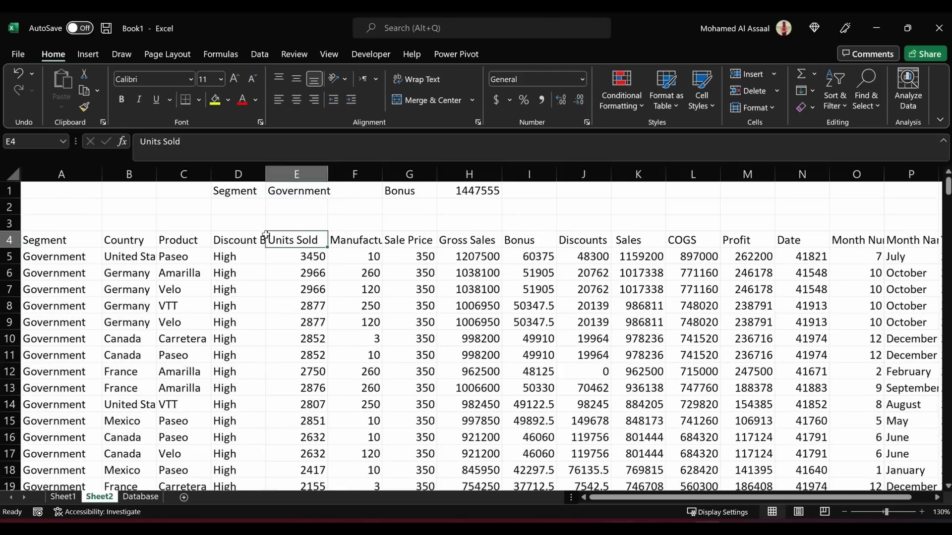
click(217, 236)
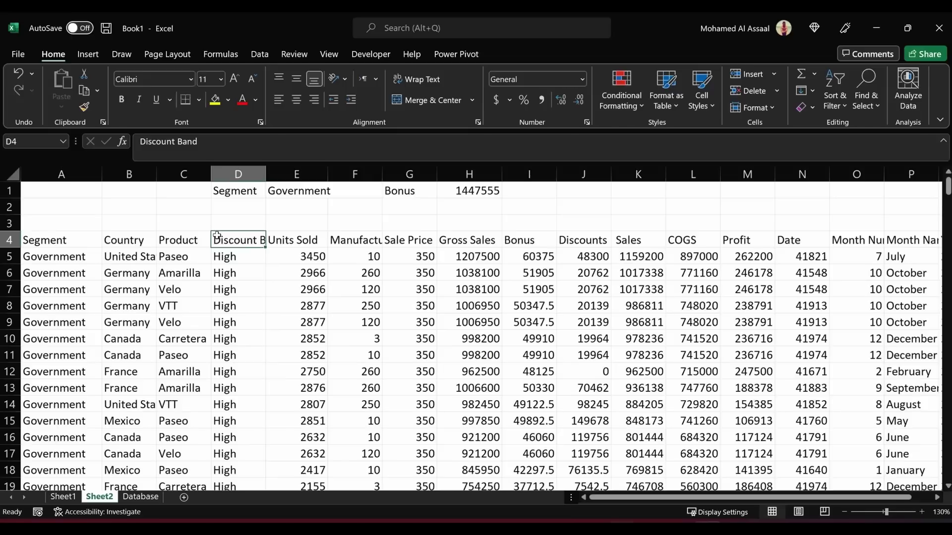
click(456, 242)
click(72, 241)
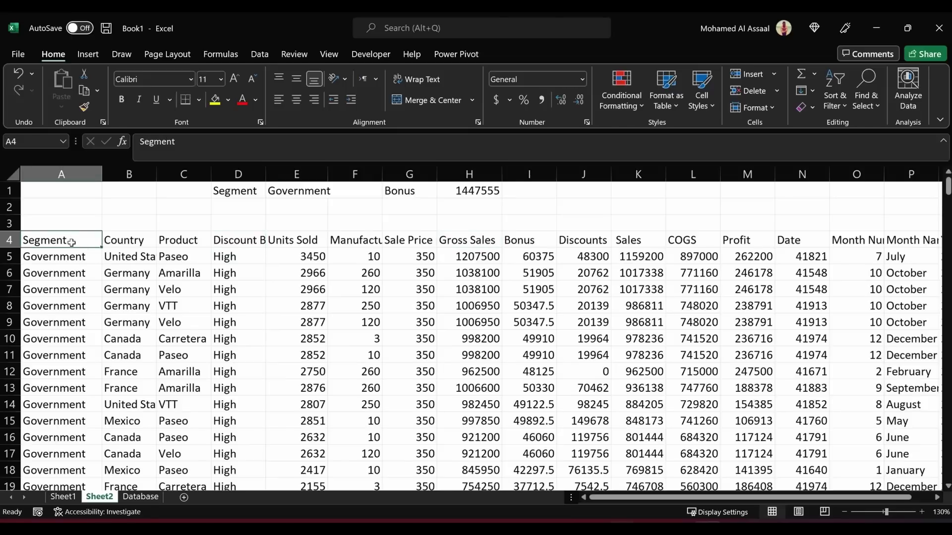
click(57, 260)
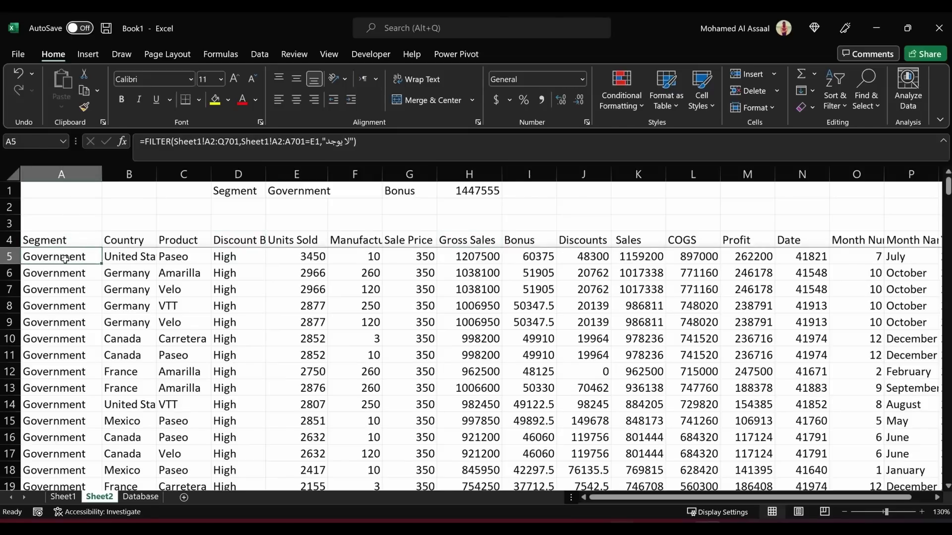
double_click(65, 259)
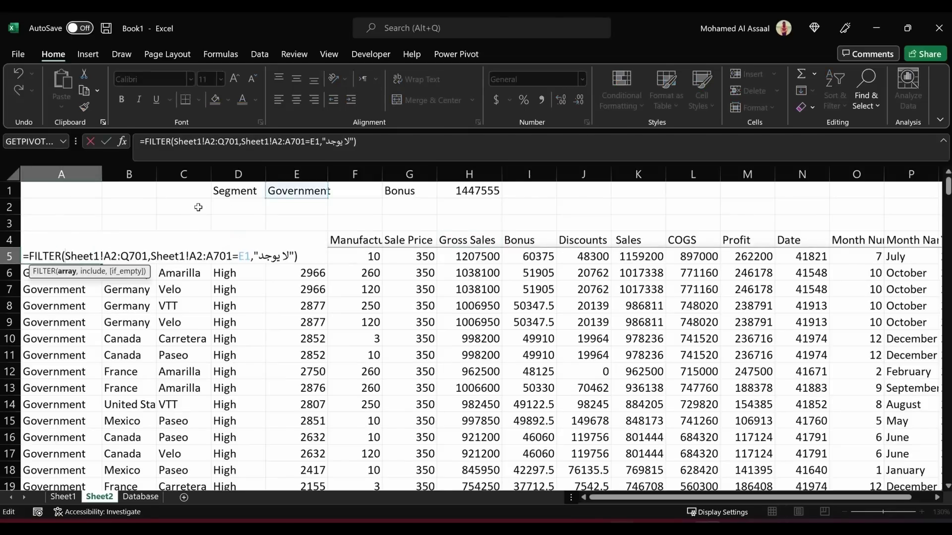
click(377, 153)
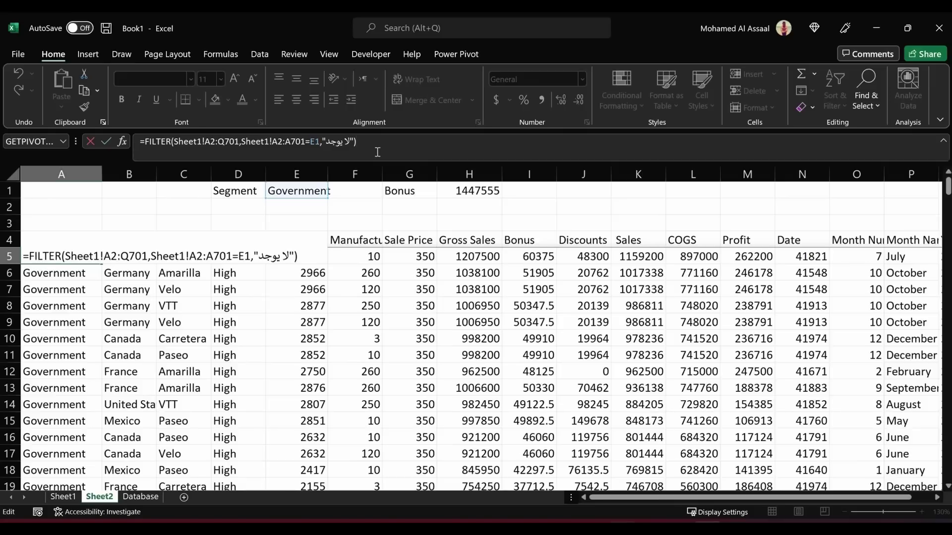
key(ctrl+Return)
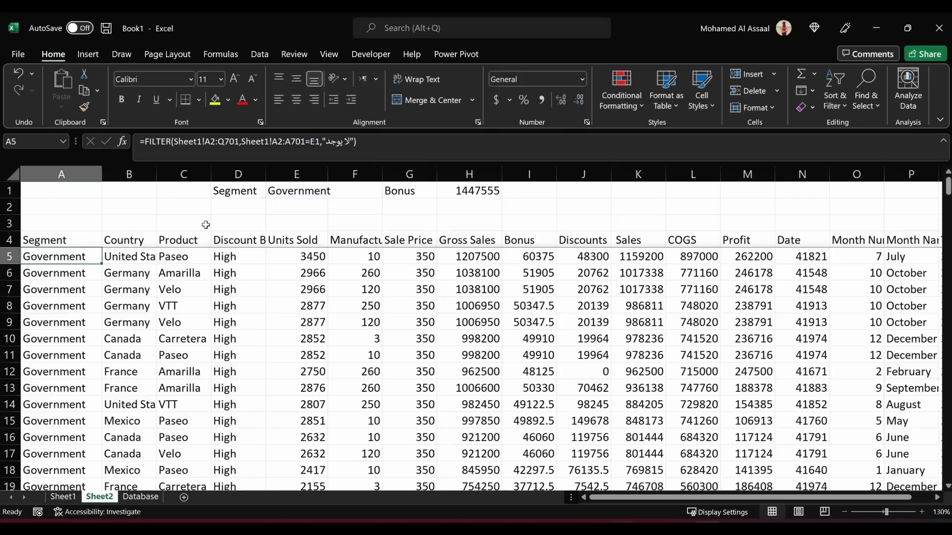
click(191, 142)
click(184, 173)
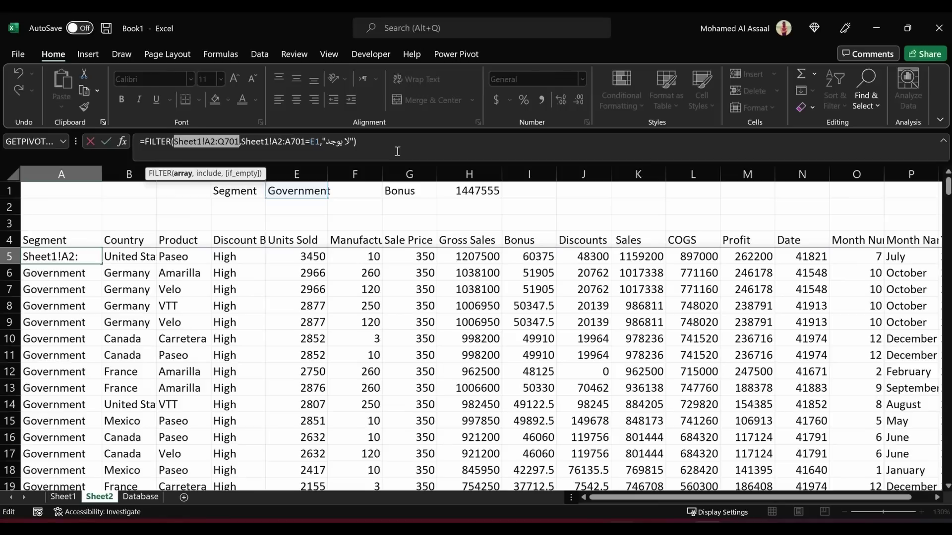
key(Escape)
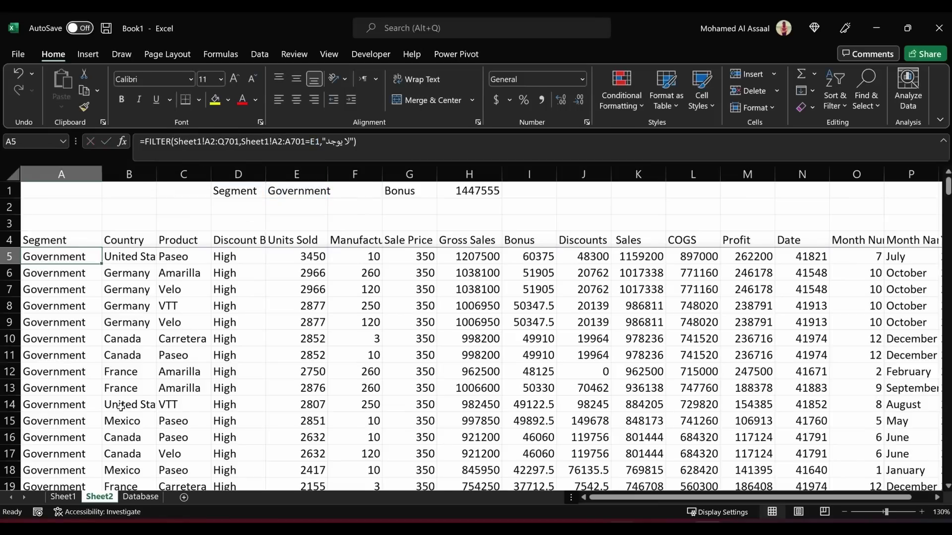
- View the Database sheet, then Sheet2, then Sheet1's France source data
click(143, 500)
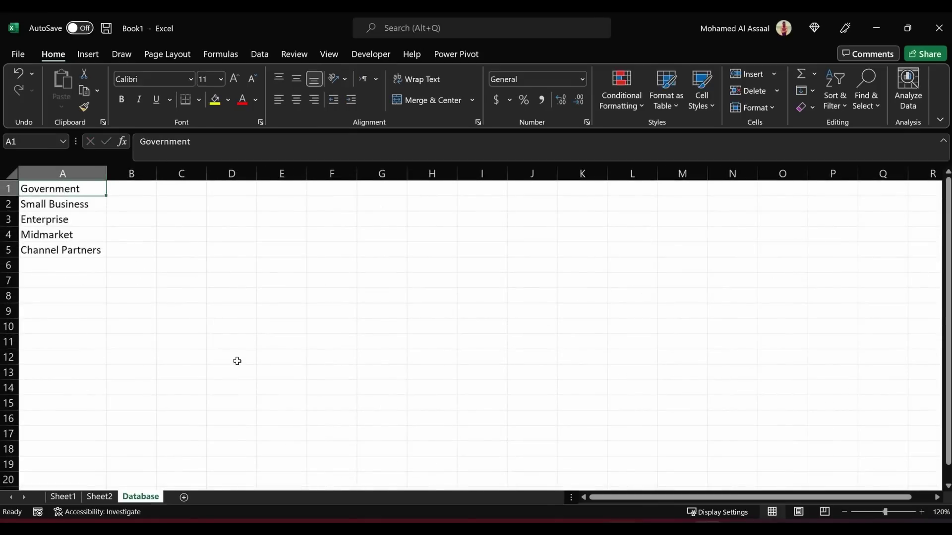
click(102, 497)
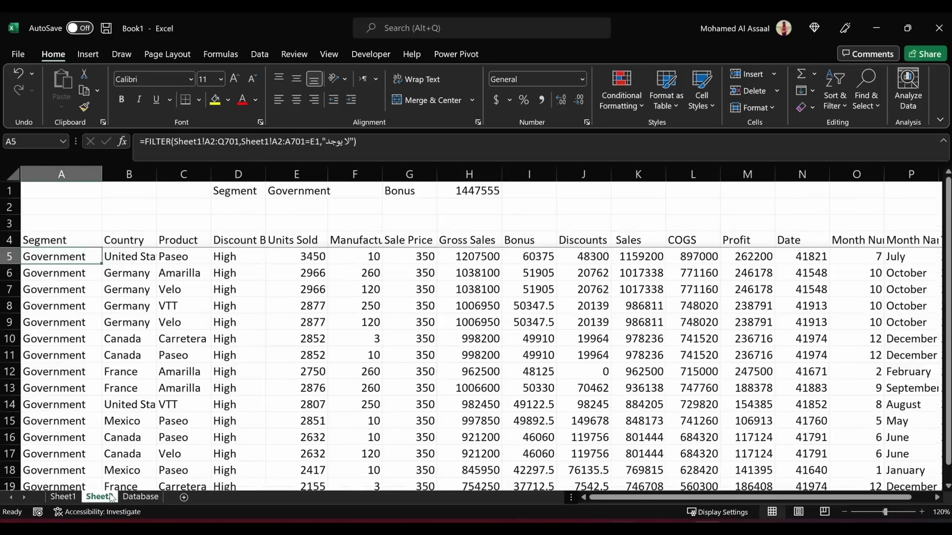
click(69, 498)
click(182, 357)
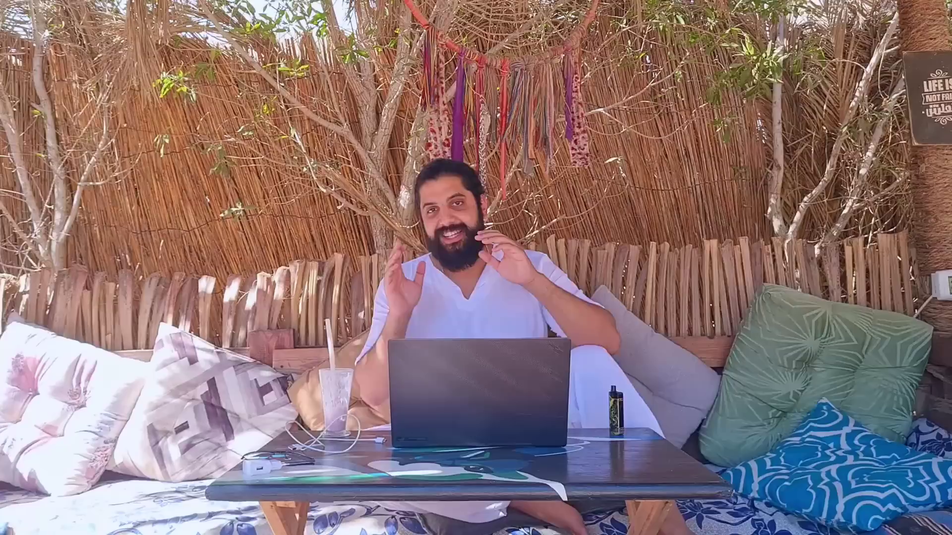